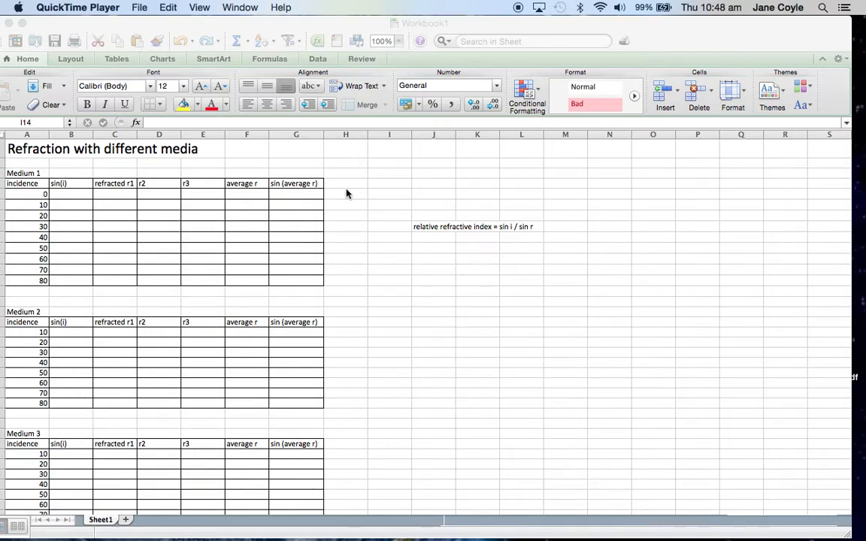
- Insert a Marked Scatter chart from Medium 1's sin(i) and sin (average r) columns, including their headings
left_click(62, 184)
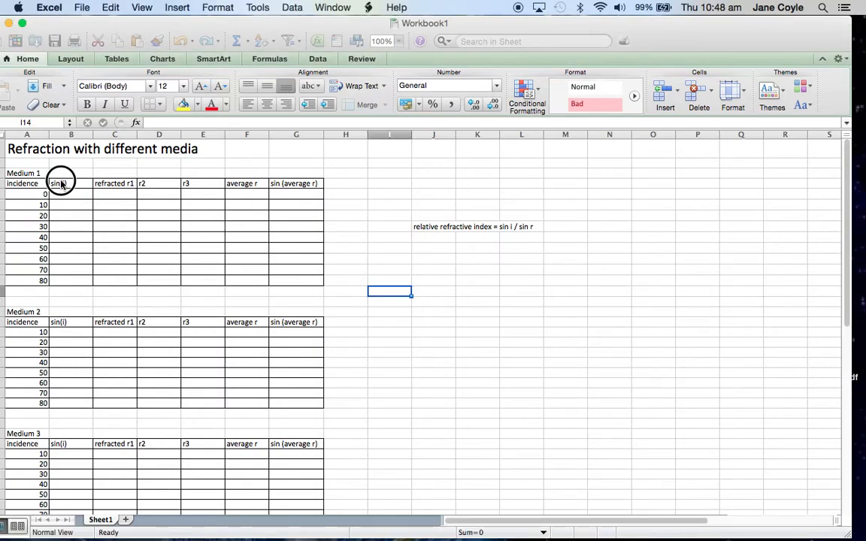
left_click_drag(72, 184, 80, 280)
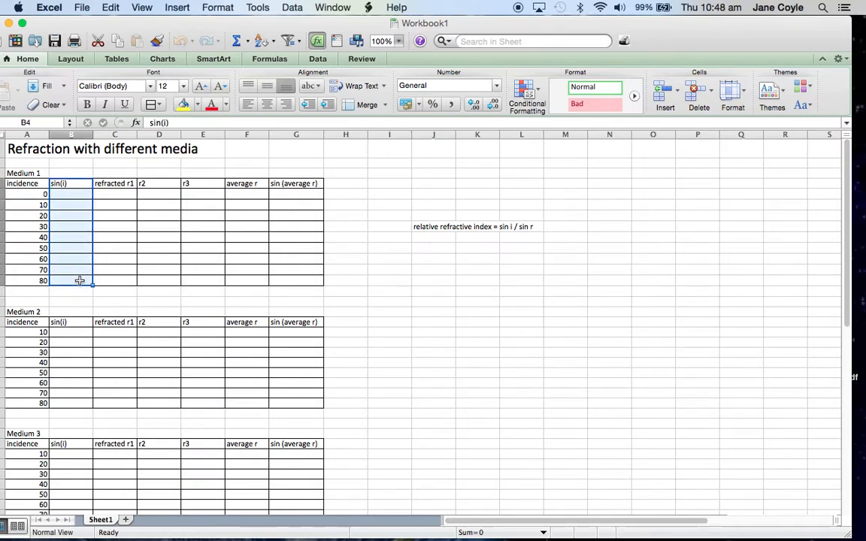
left_click_drag(301, 183, 304, 282)
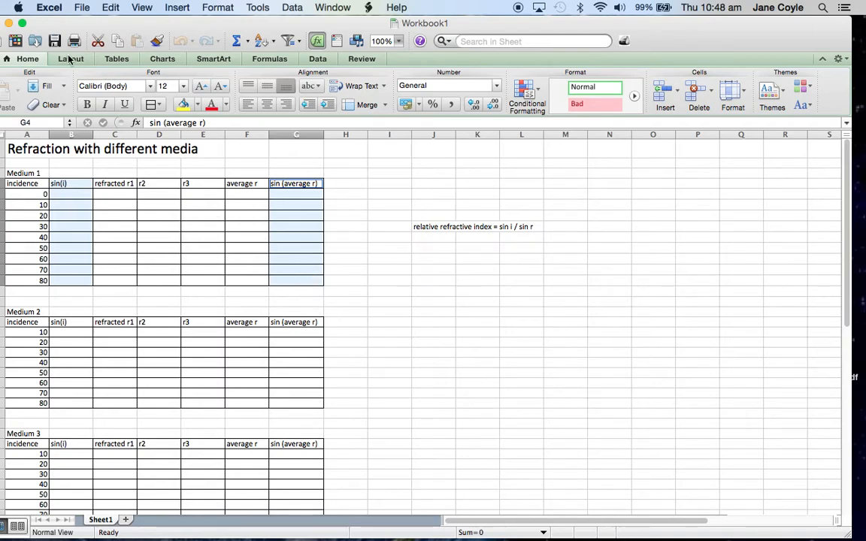
left_click(162, 58)
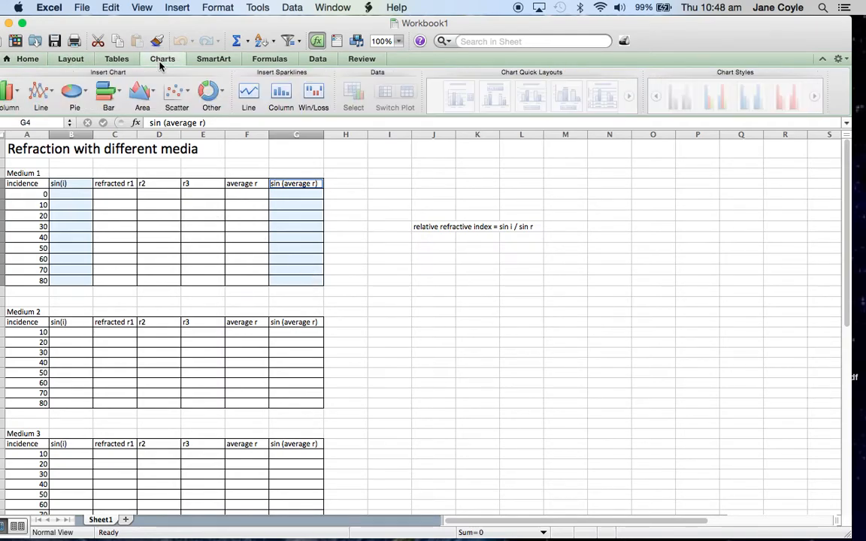
left_click(172, 93)
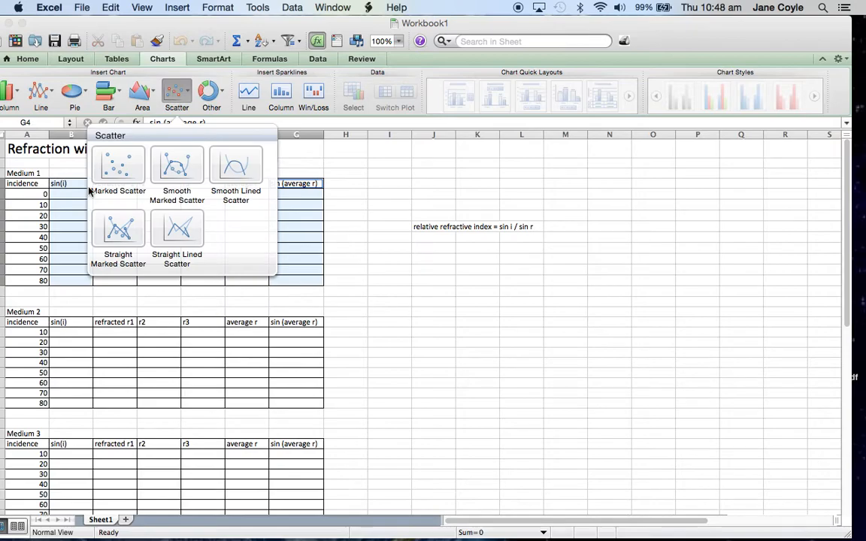
left_click(113, 167)
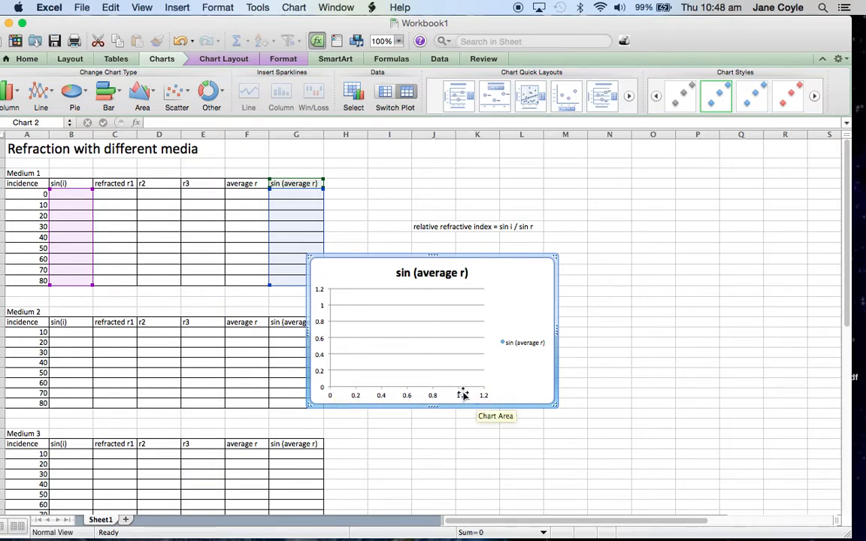
- In the chart's data source, set the series' X values to the sin (average r) cells G5:G13
right_click(410, 350)
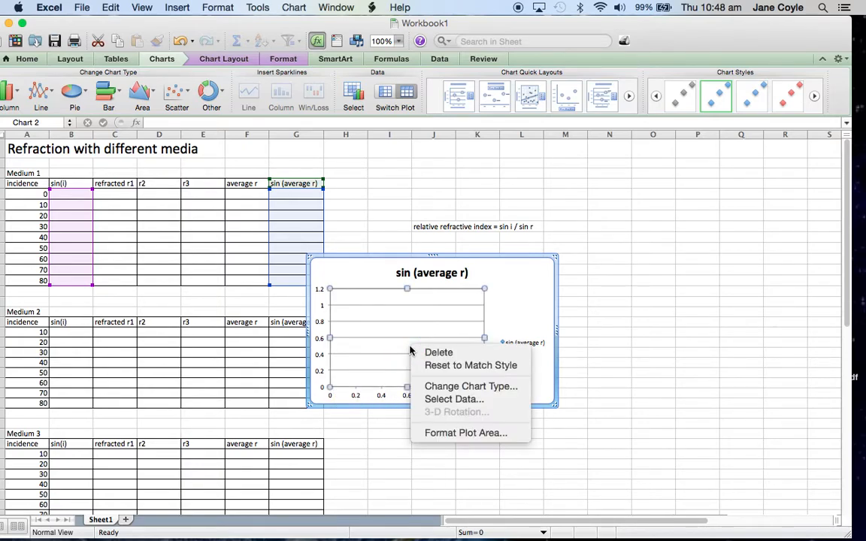
left_click(451, 399)
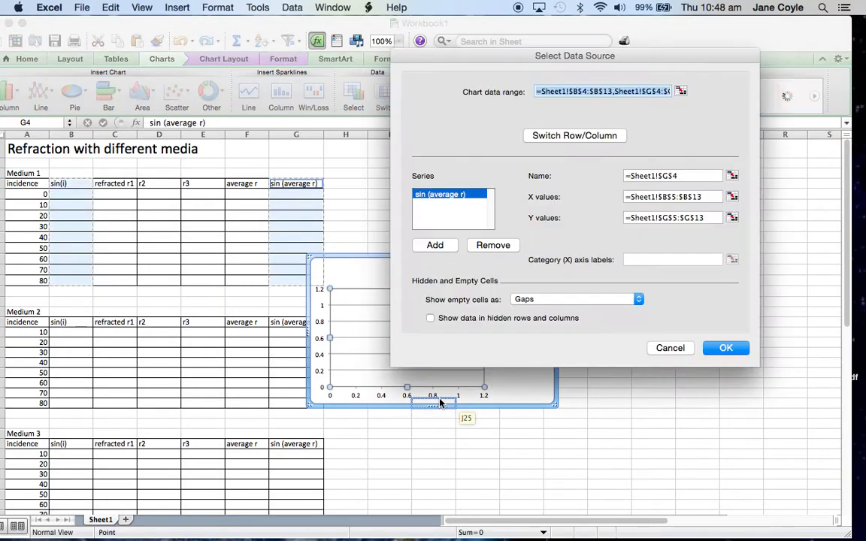
left_click(716, 197)
left_click(732, 197)
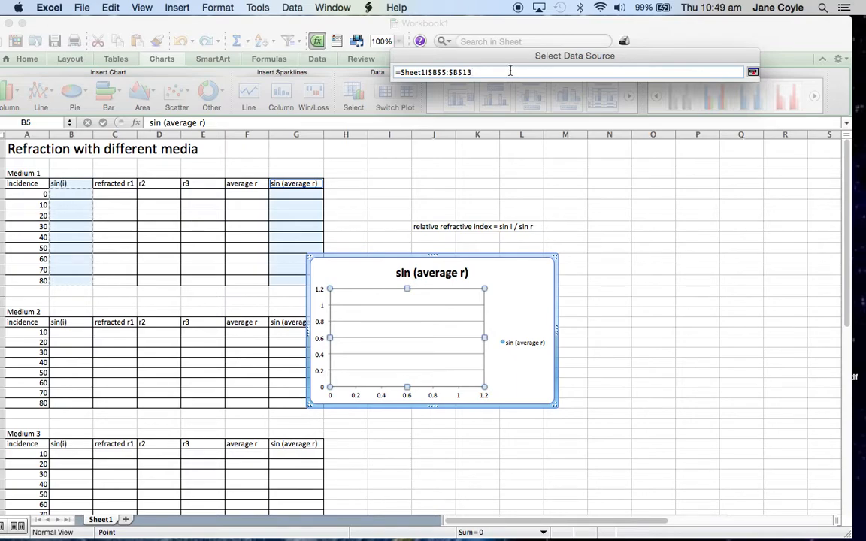
left_click_drag(474, 70, 391, 66)
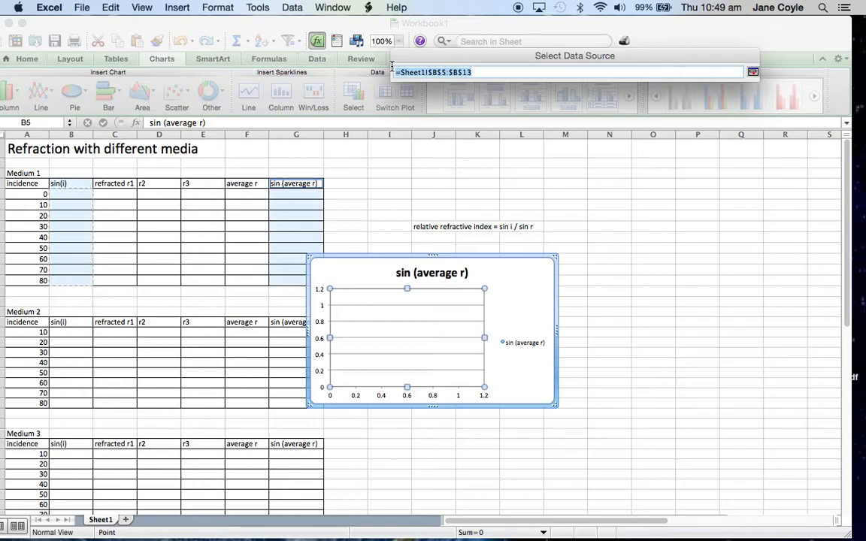
key("BackSpace")
left_click(279, 195)
left_click(278, 196)
left_click_drag(278, 196, 281, 280)
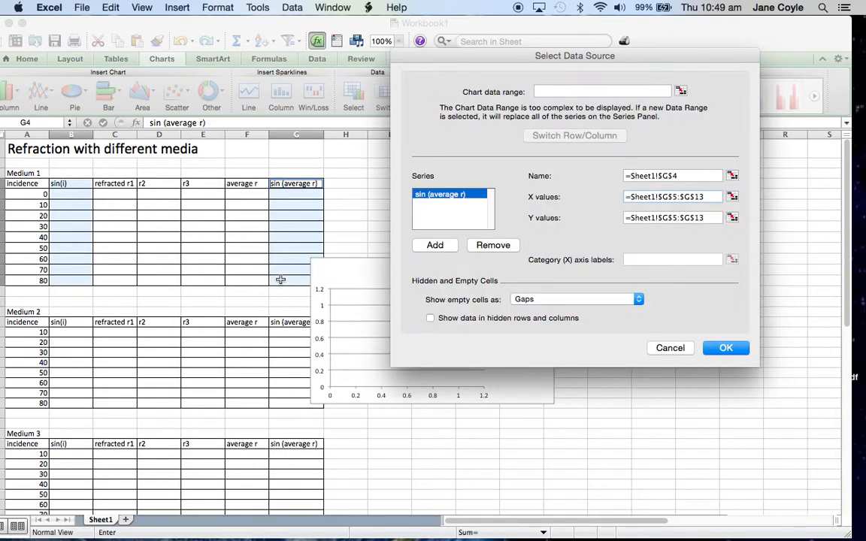
- Set the series' Y values to the Medium 1 sin(i) cells B5:B13
left_click(732, 218)
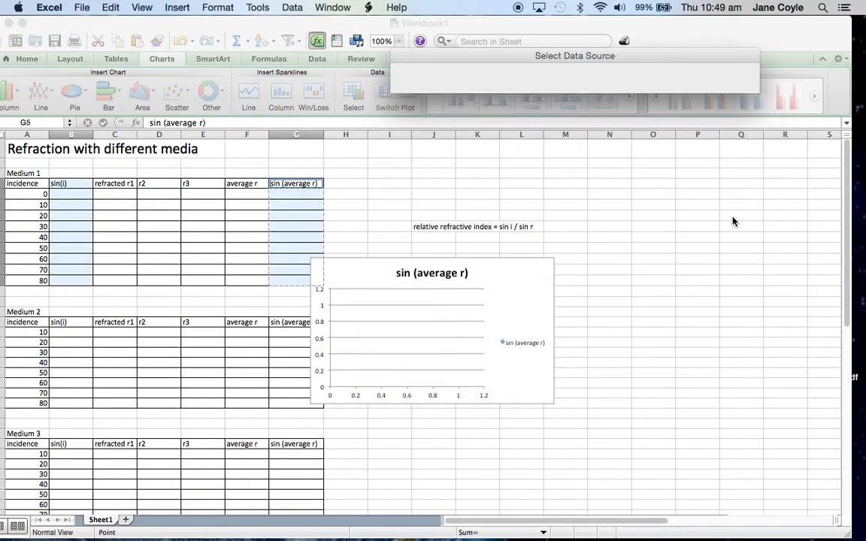
left_click_drag(491, 69, 384, 72)
key("BackSpace")
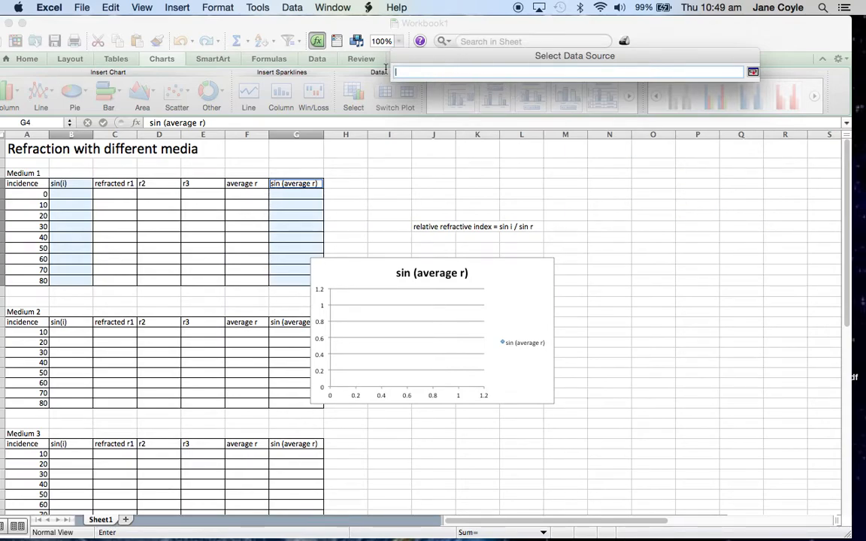
left_click(58, 195)
left_click_drag(59, 195, 59, 281)
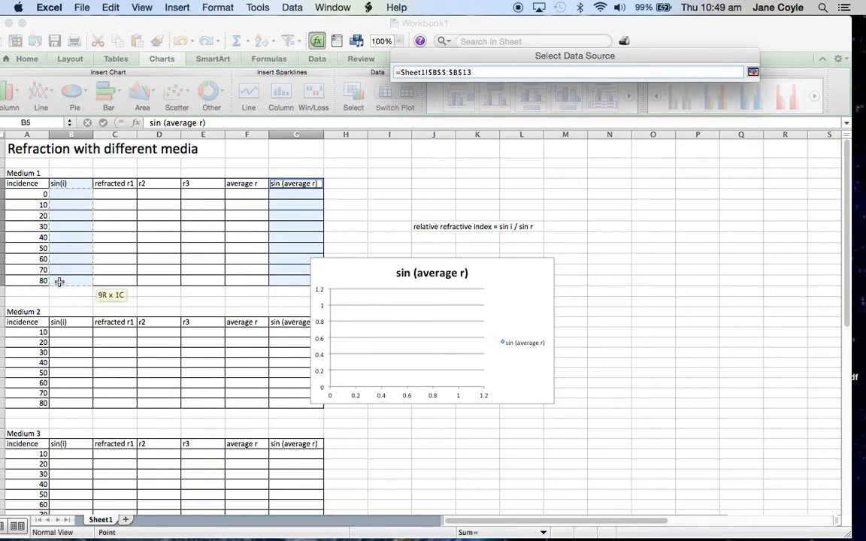
key("Return")
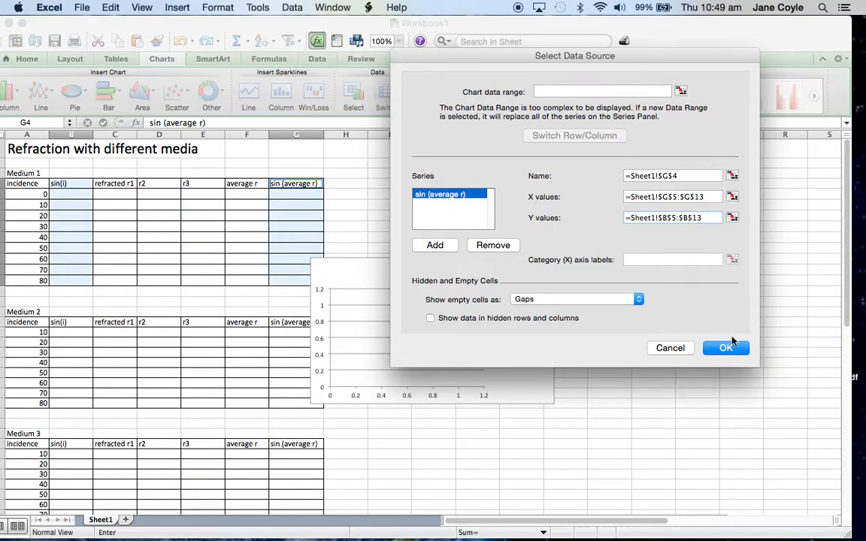
- Name the chart series "medium 1" and apply the data source changes
left_click(615, 176)
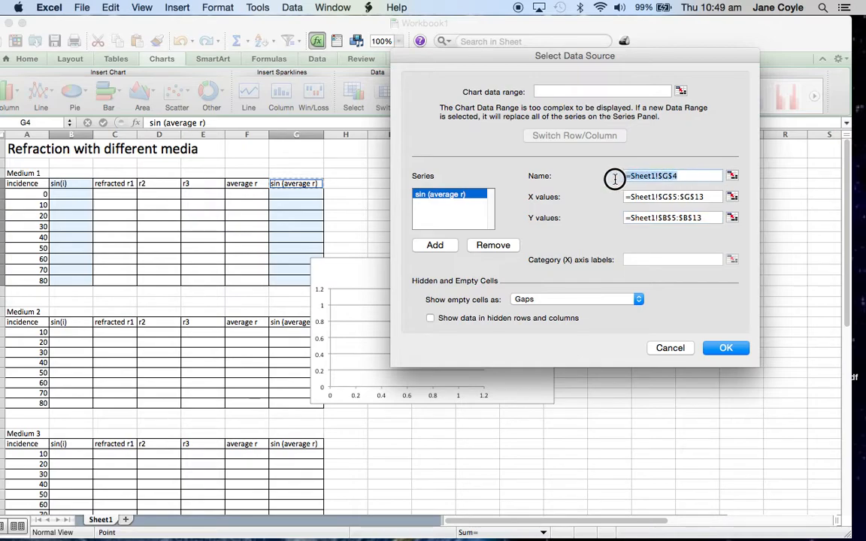
type("medium 1")
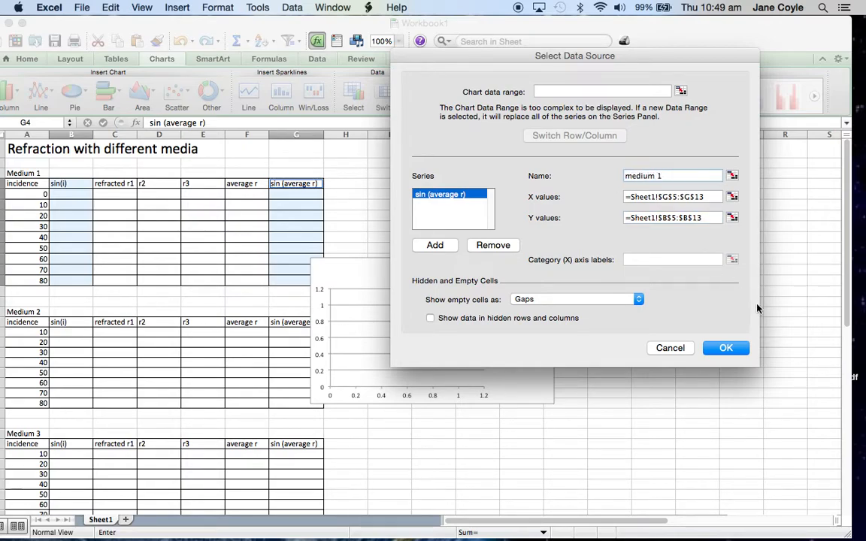
left_click(722, 348)
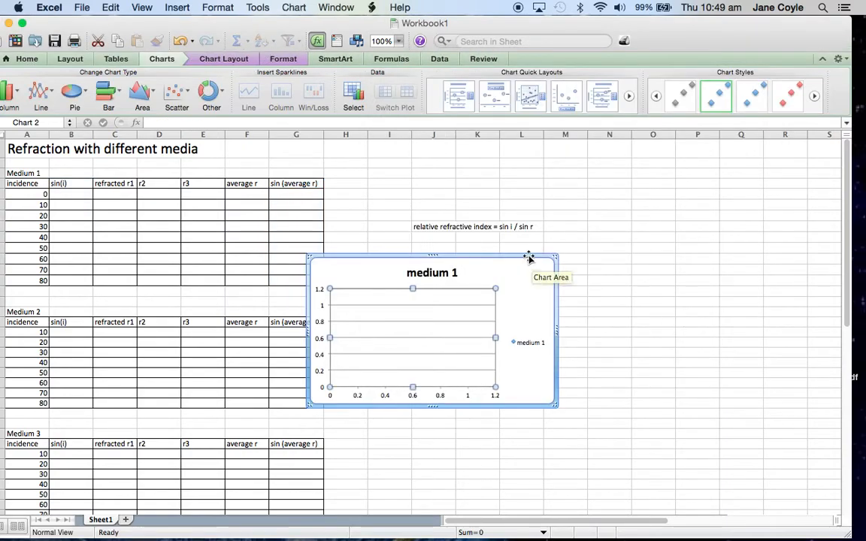
- Move the medium 1 chart to a new sheet named Chart2
left_click_drag(528, 258, 623, 245)
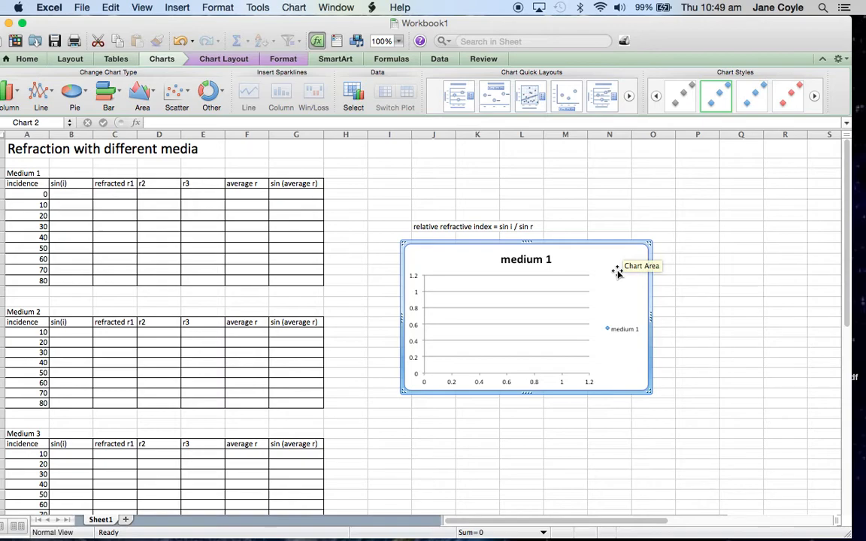
right_click(605, 267)
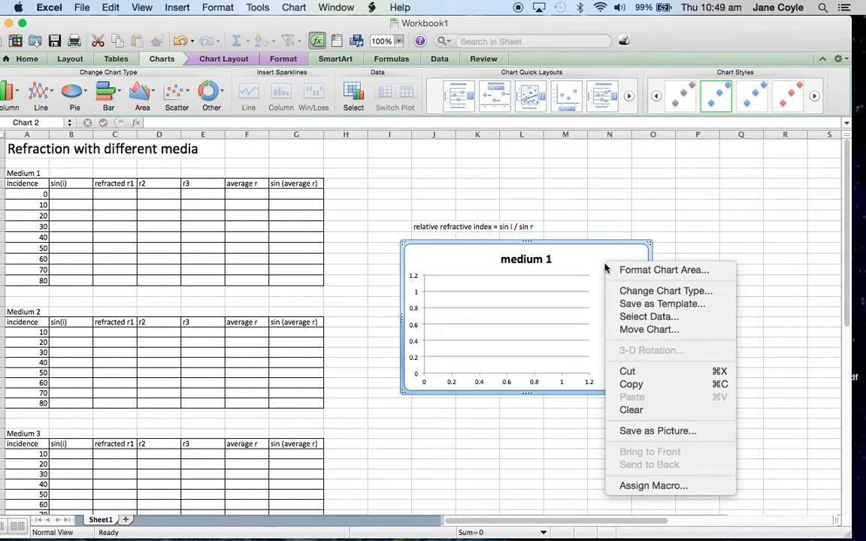
left_click(636, 331)
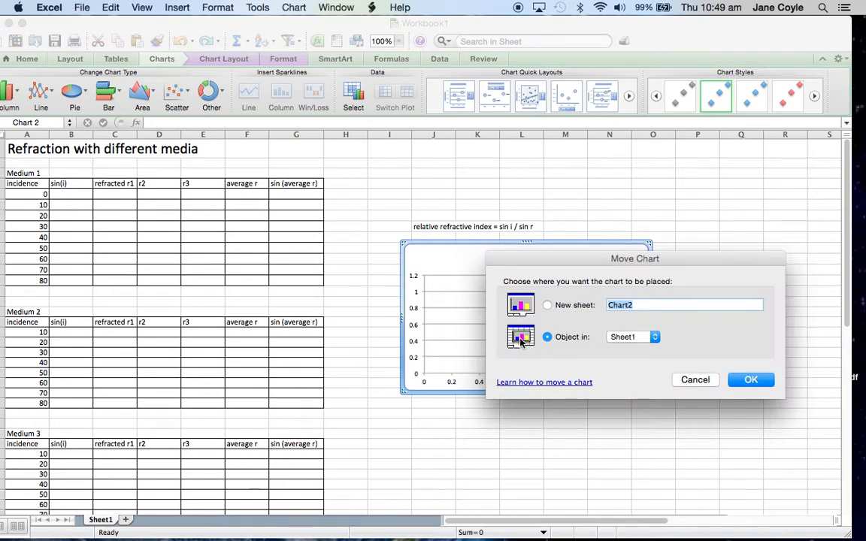
left_click(548, 305)
left_click(750, 381)
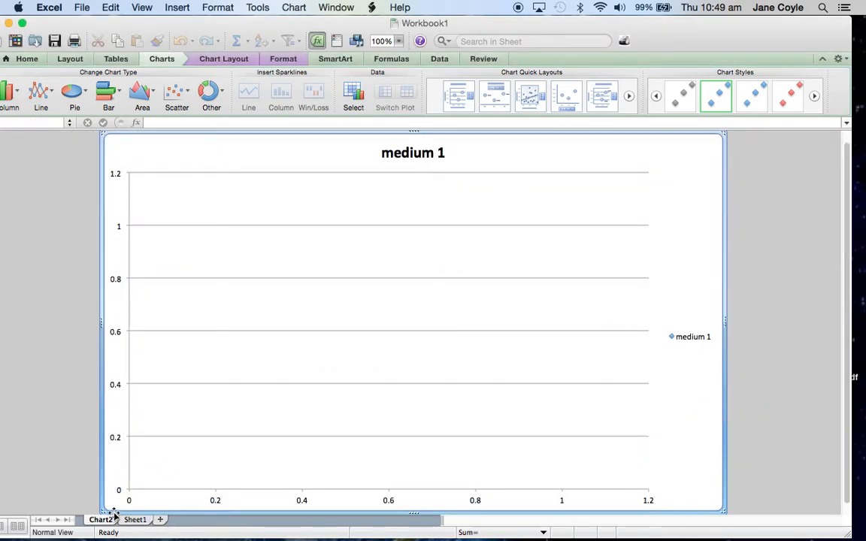
- On Sheet1, enter =AVERAGE(C5:E5) in Medium 1's first average r cell, F5, and fill it down through F13
left_click(135, 519)
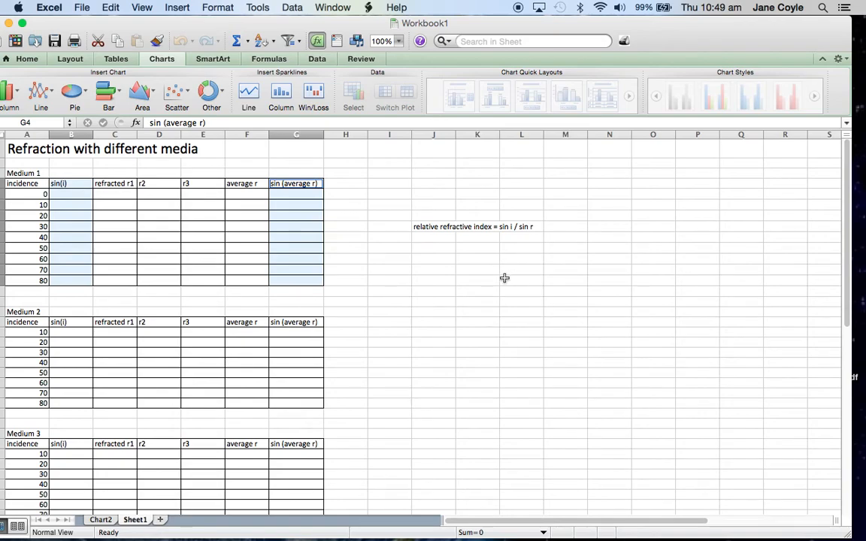
left_click(466, 279)
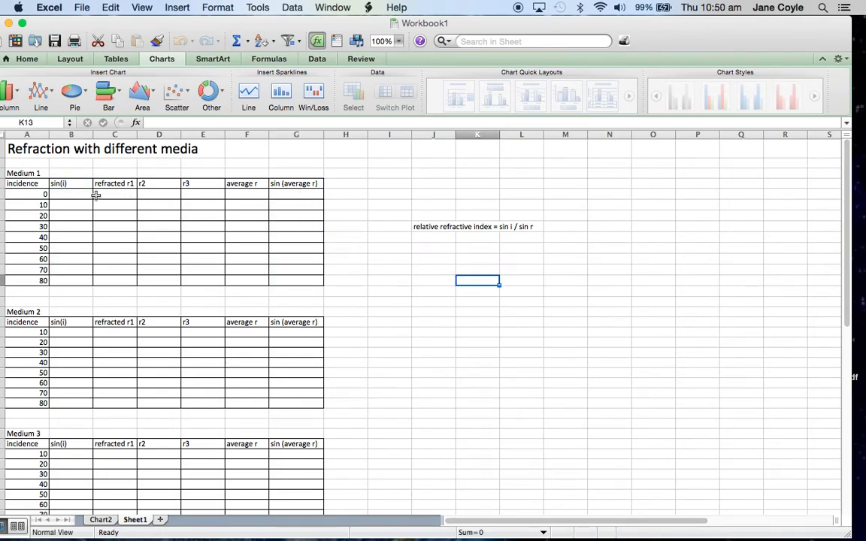
left_click(241, 194)
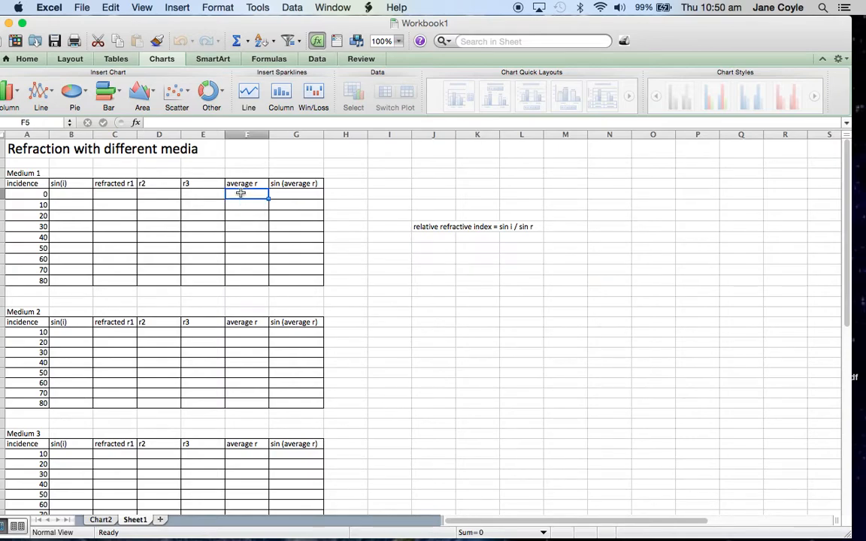
type("=average")
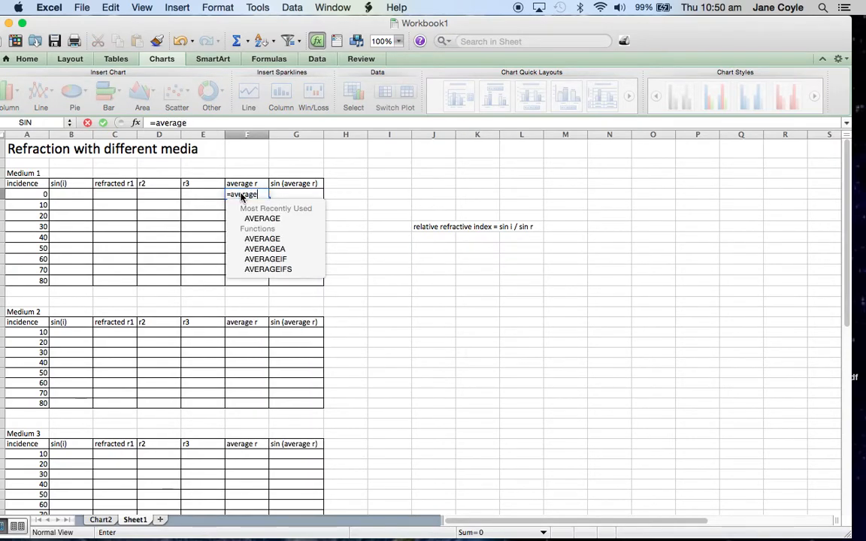
type("(")
left_click_drag(134, 194, 197, 194)
type(")")
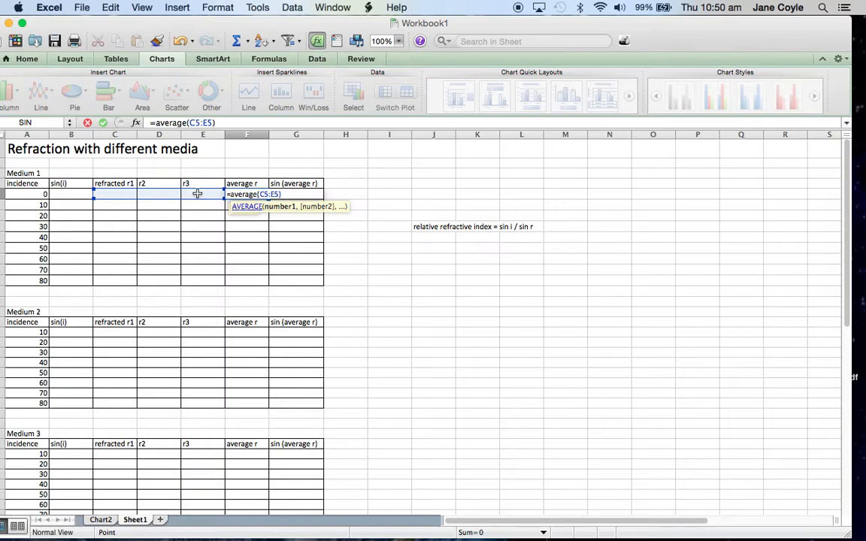
key("Return")
left_click(252, 194)
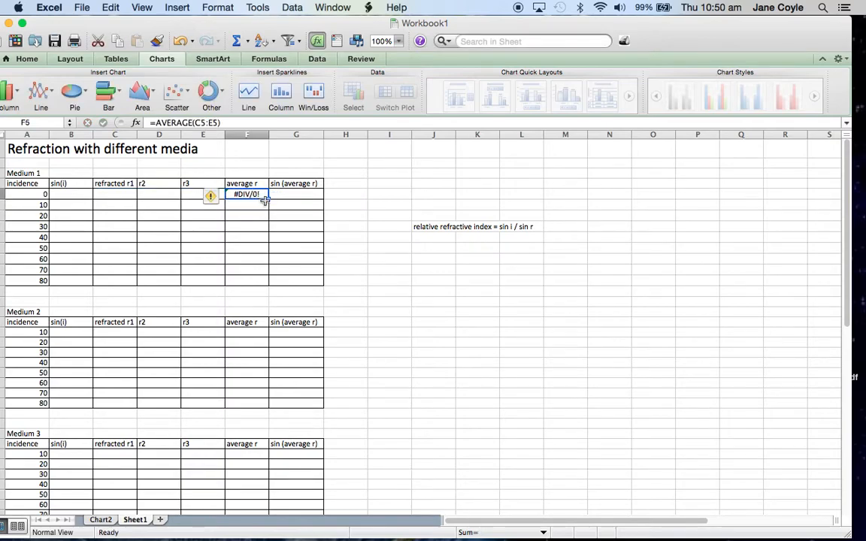
left_click_drag(269, 200, 265, 284)
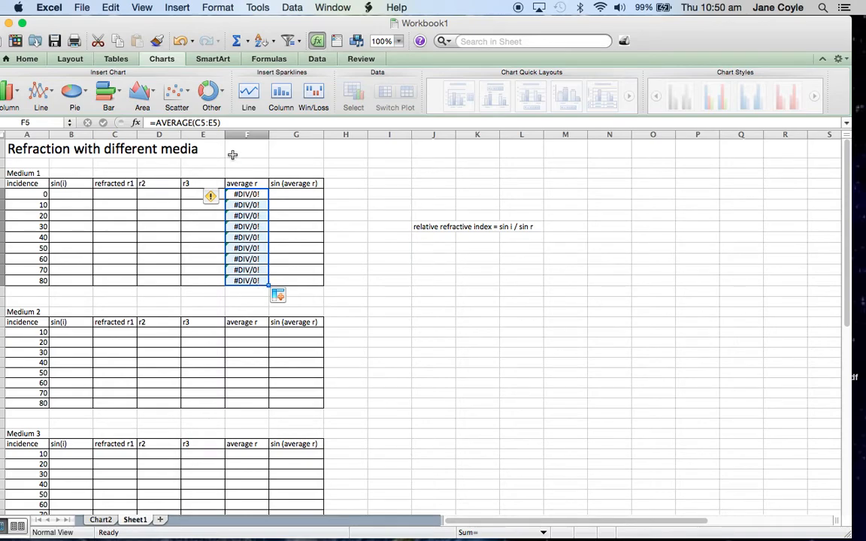
- Copy Medium 1's average r formulas into the average r columns of Medium 2 and Medium 3, starting at F18 and F30
key("super+c")
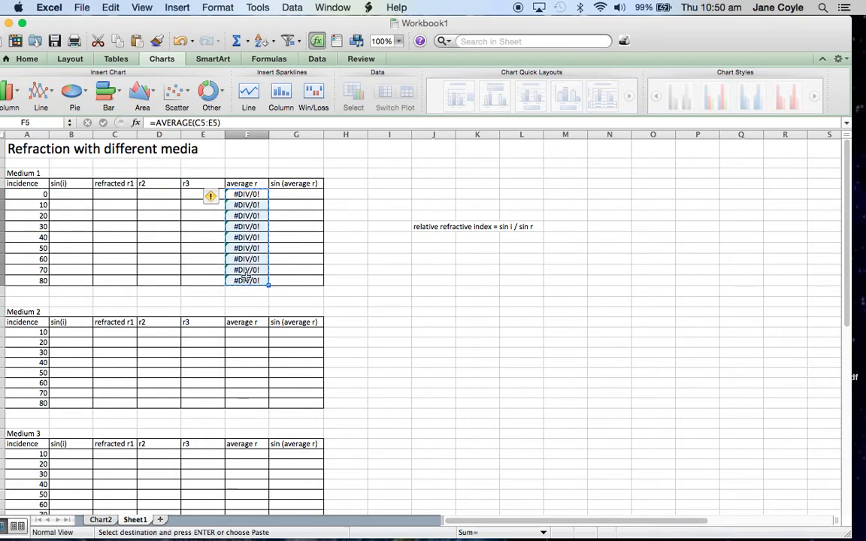
left_click(233, 329)
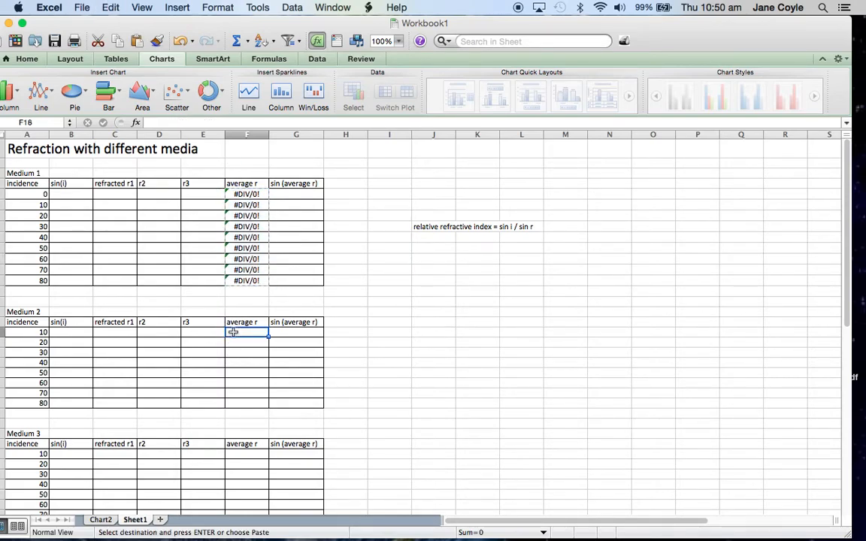
key("super+v")
left_click(257, 454)
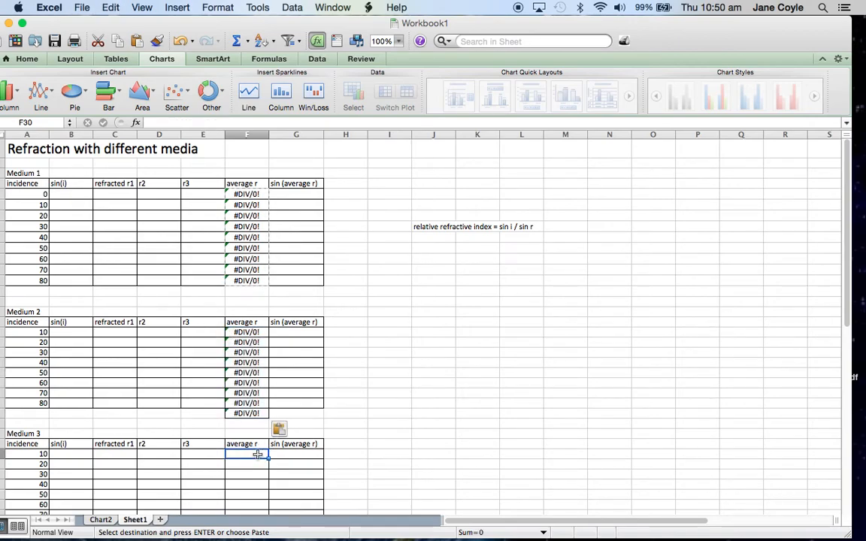
key("super+v")
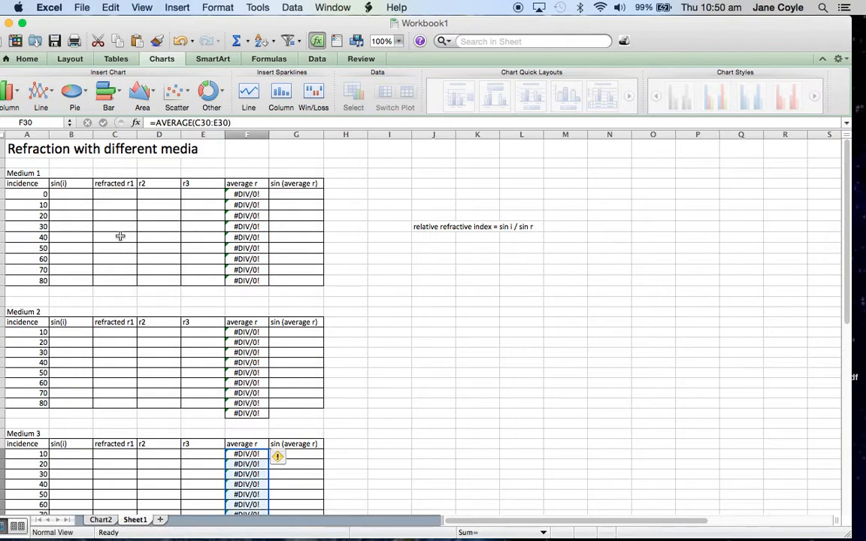
- Enter =SIN(A5/180*PI()) in Medium 1's first sin(i) cell, B5, and fill it down through B13
left_click(80, 194)
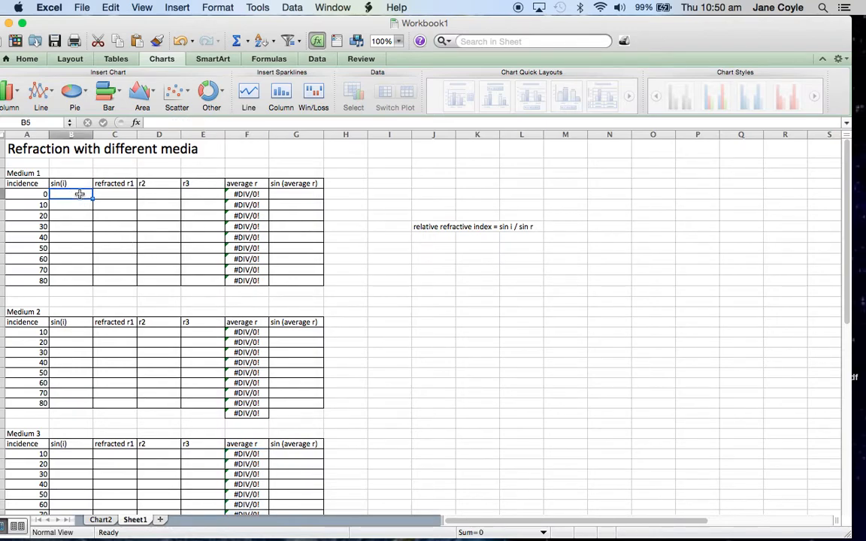
type("=")
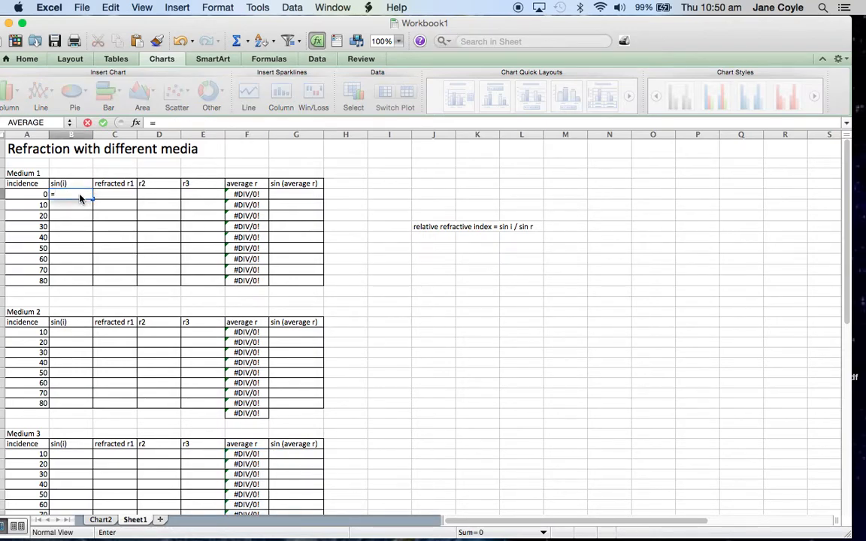
type("sin(")
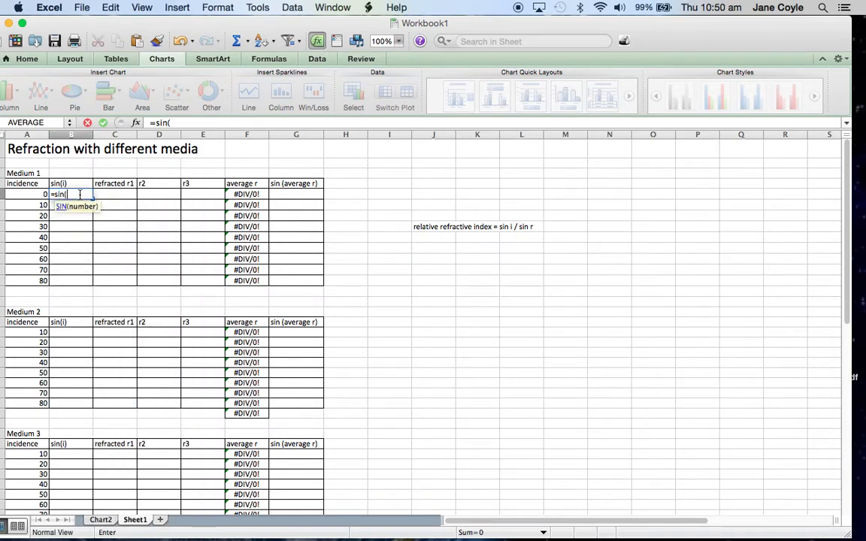
left_click(26, 195)
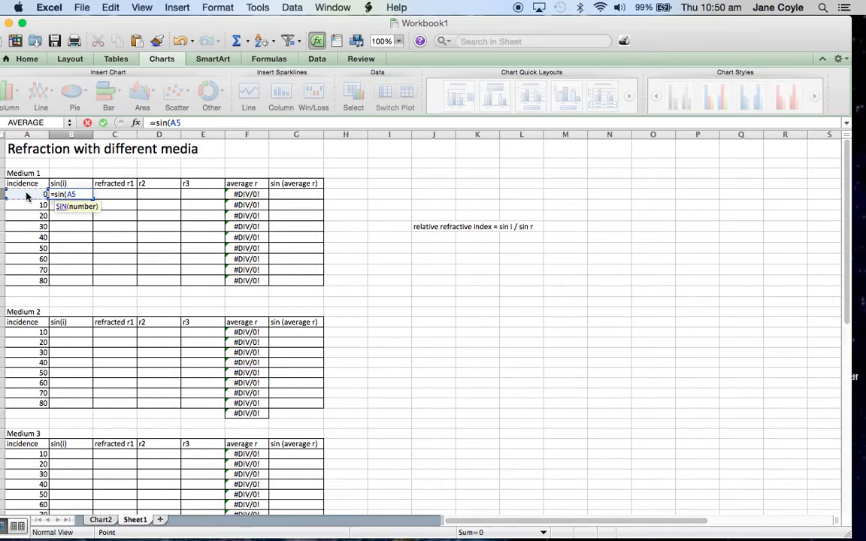
type("/180")
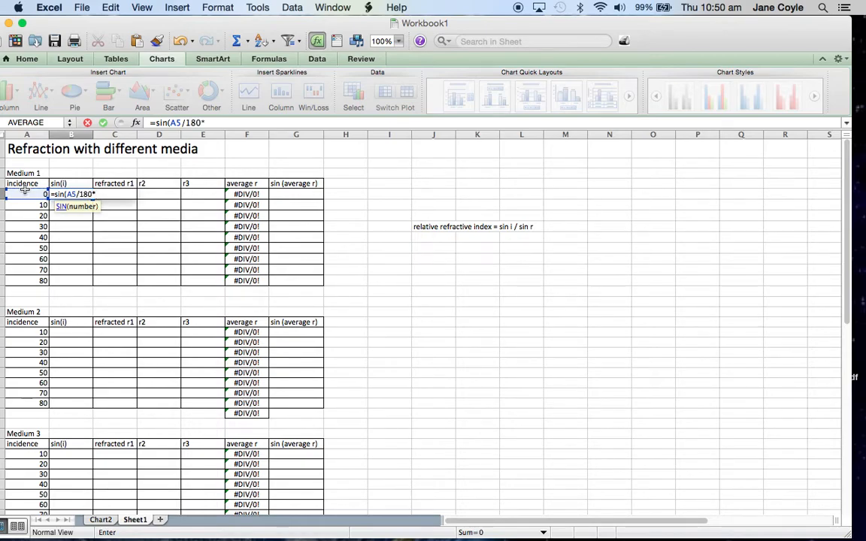
type("*pi(")
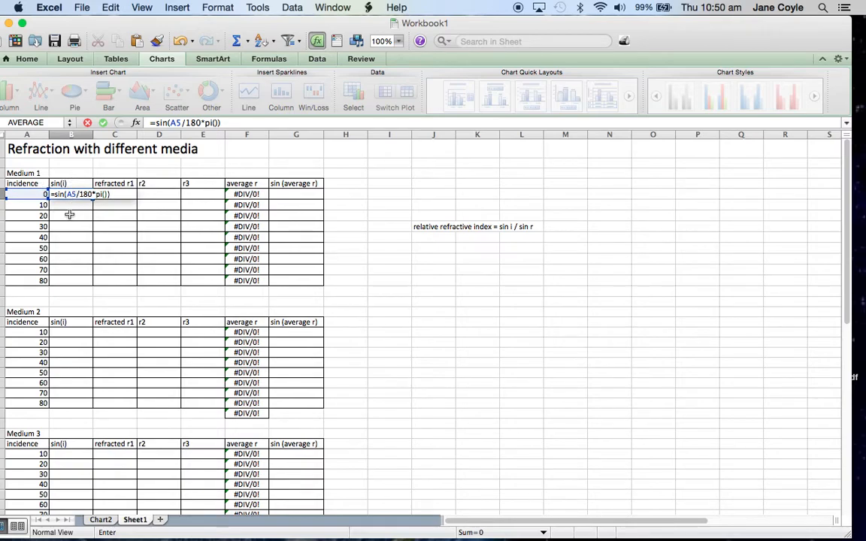
key("Return")
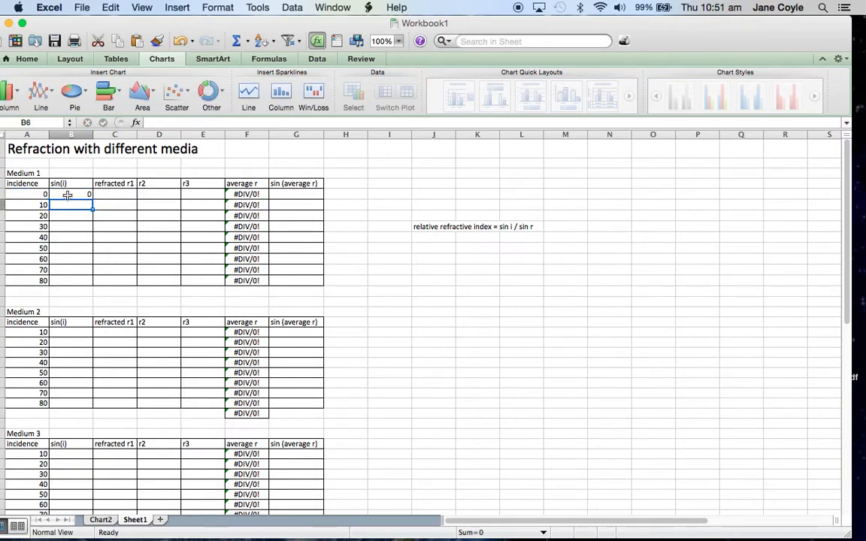
left_click(68, 195)
left_click_drag(91, 200, 85, 288)
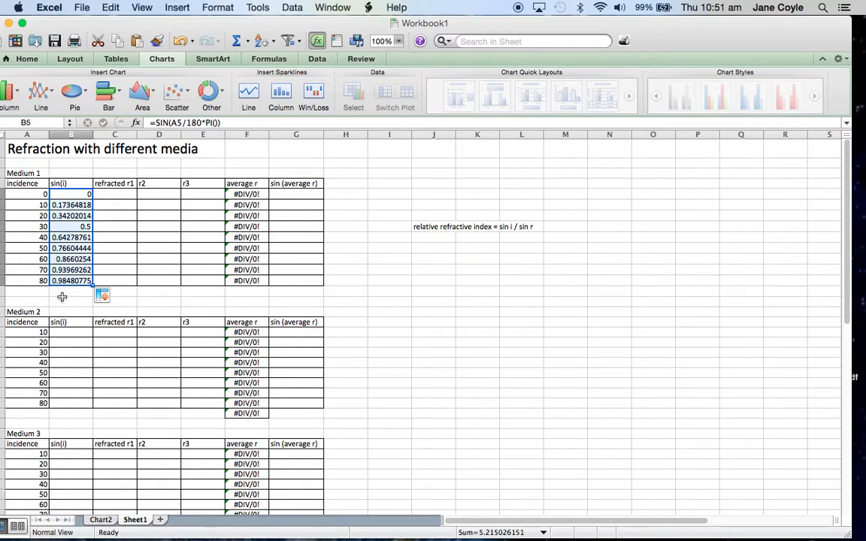
- Try copying Medium 1's sin(i) formulas into Medium 2's sin(i) column at B18, and undo the paste
key("super+c")
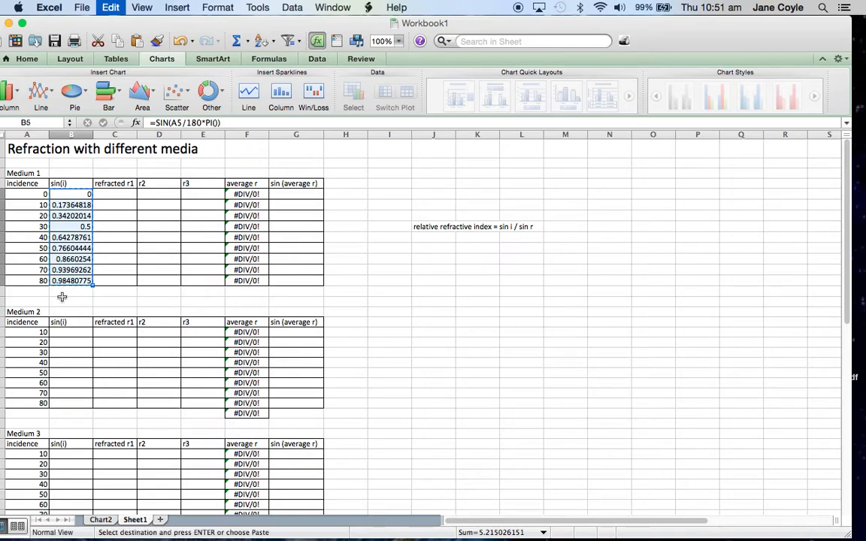
left_click(67, 333)
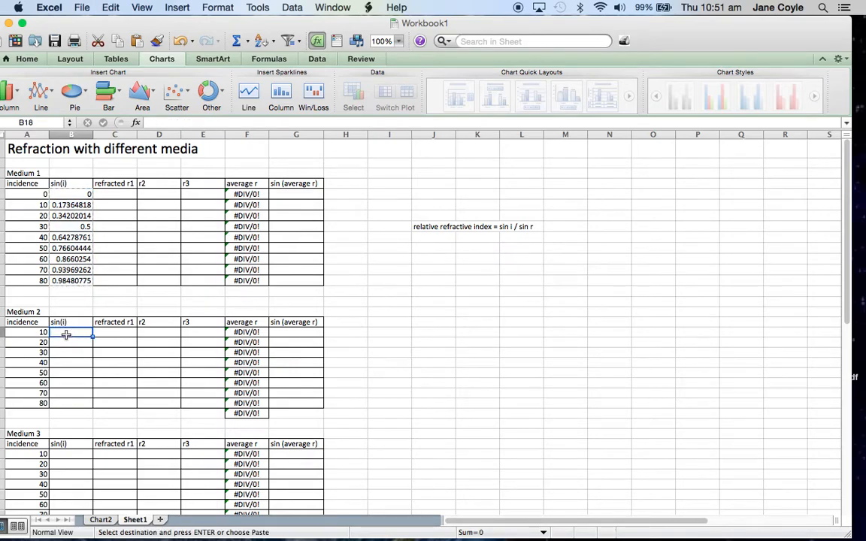
key("super+v")
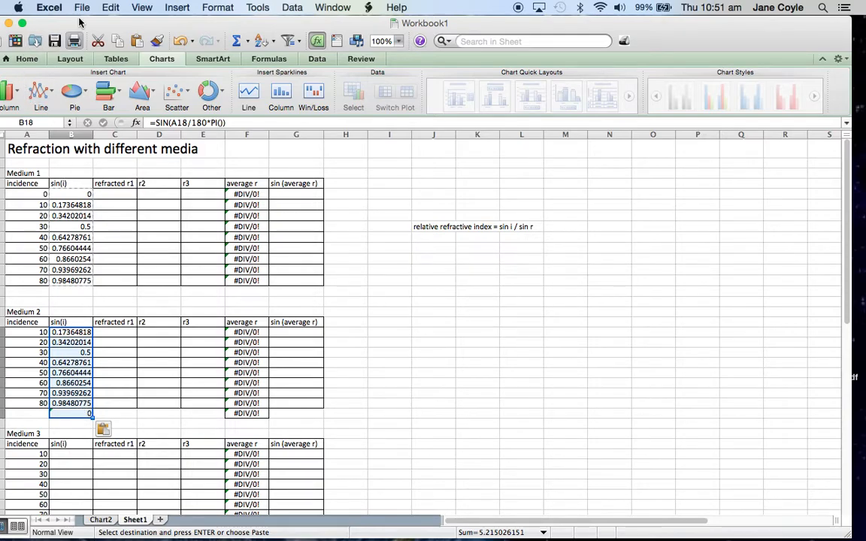
left_click_drag(77, 16, 121, 15)
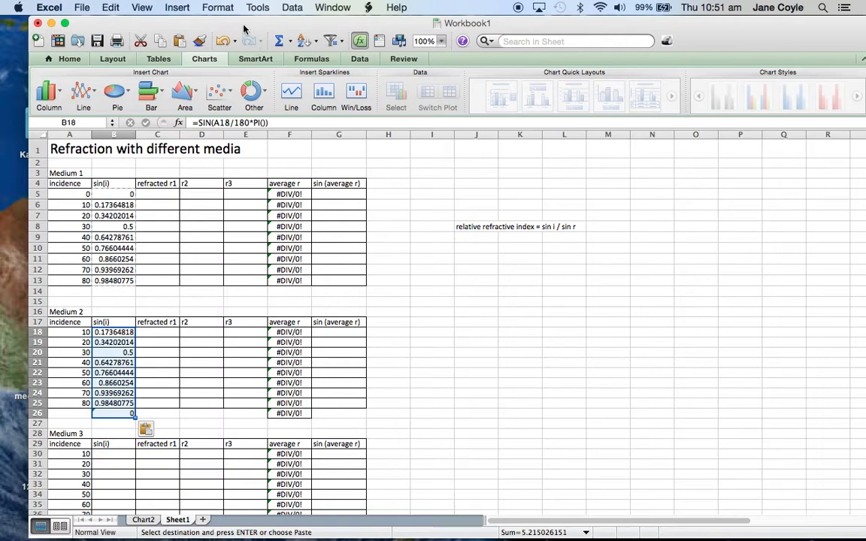
left_click(221, 44)
key("Return")
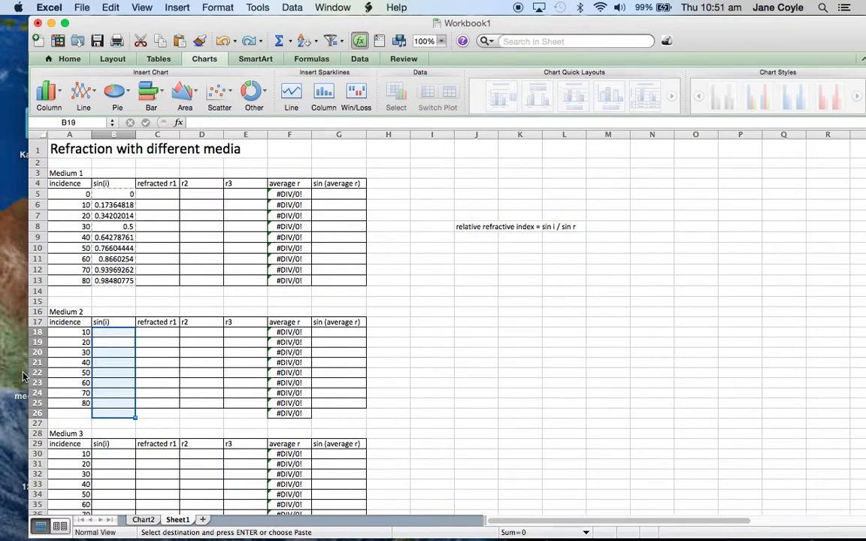
- Try to insert the copied cells at row 18, above Medium 2's first incidence row
left_click(34, 333)
right_click(33, 335)
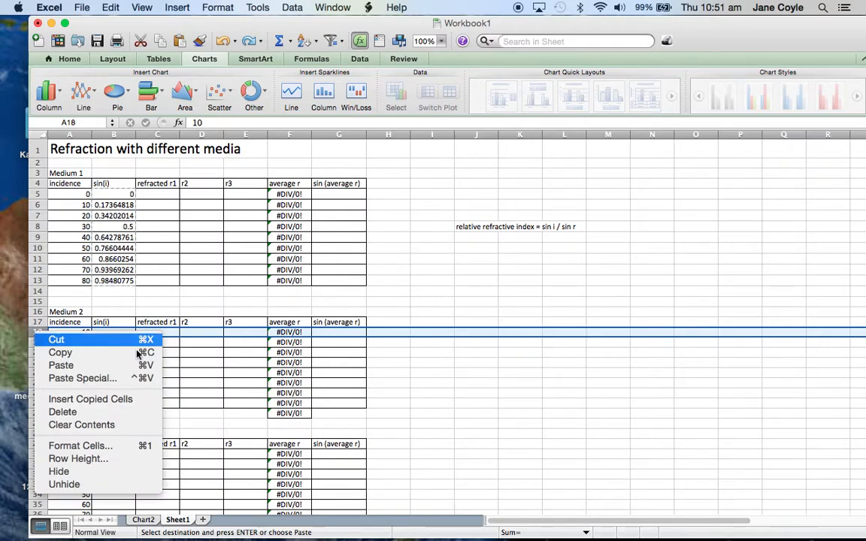
left_click(459, 406)
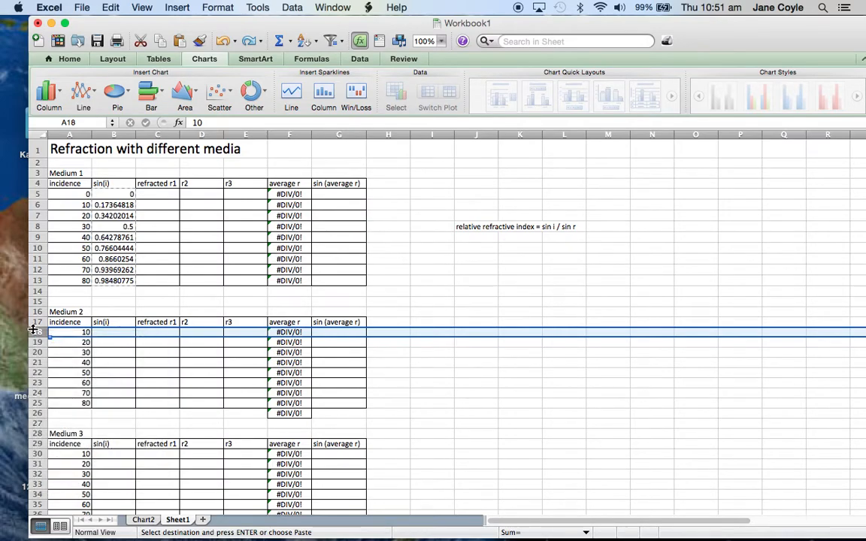
right_click(33, 331)
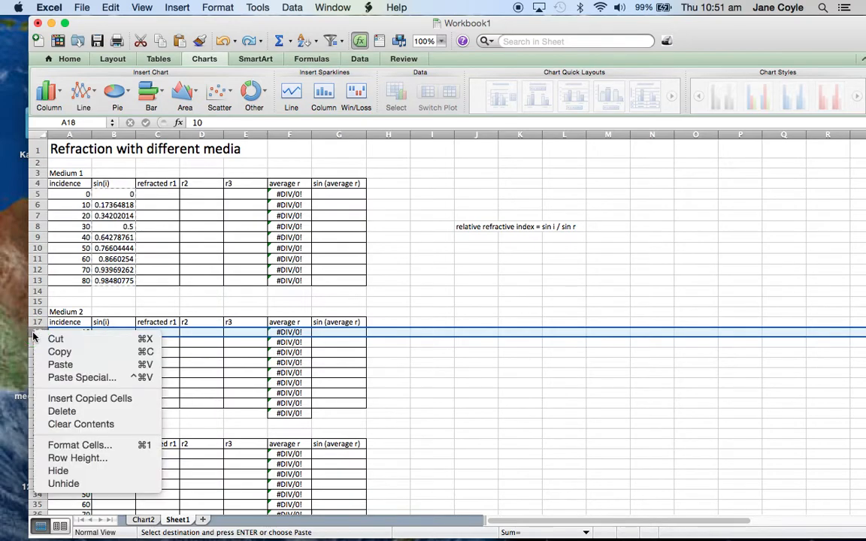
left_click(57, 400)
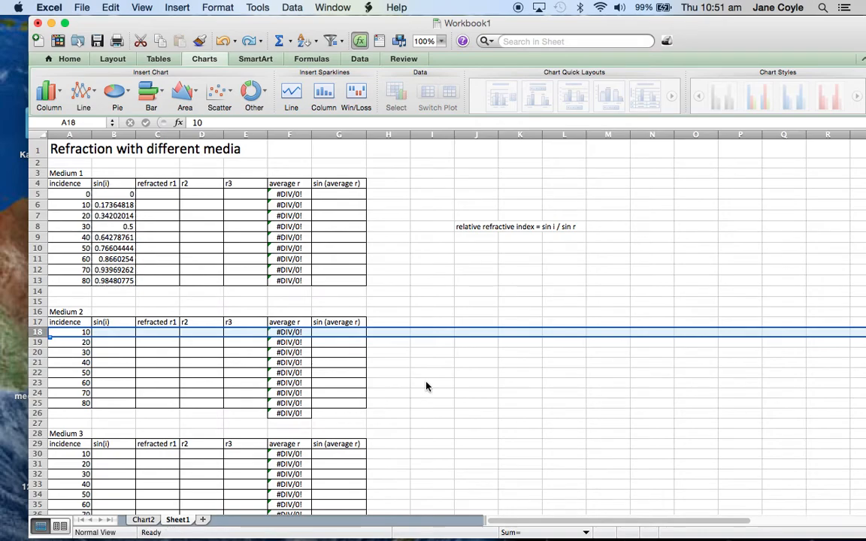
- Insert a blank row at row 18 under Medium 2's headings and enter an incidence of 0 in A18
right_click(37, 332)
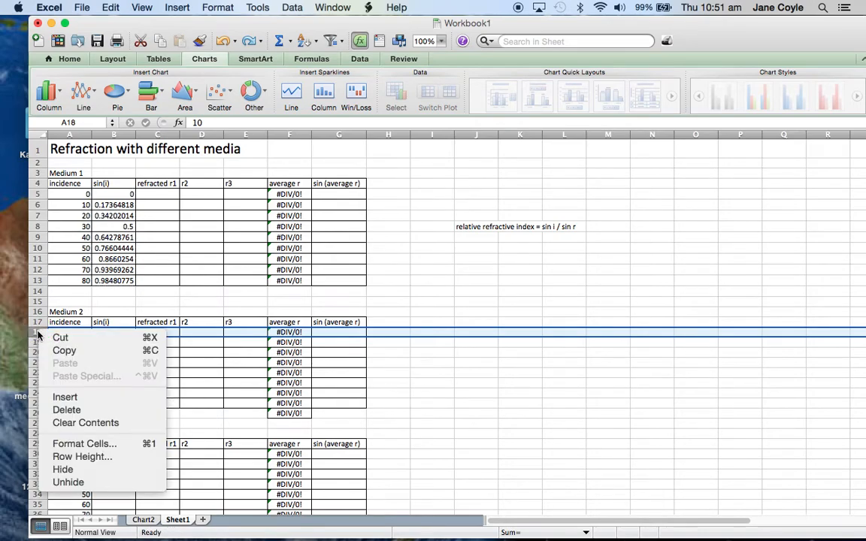
left_click(54, 397)
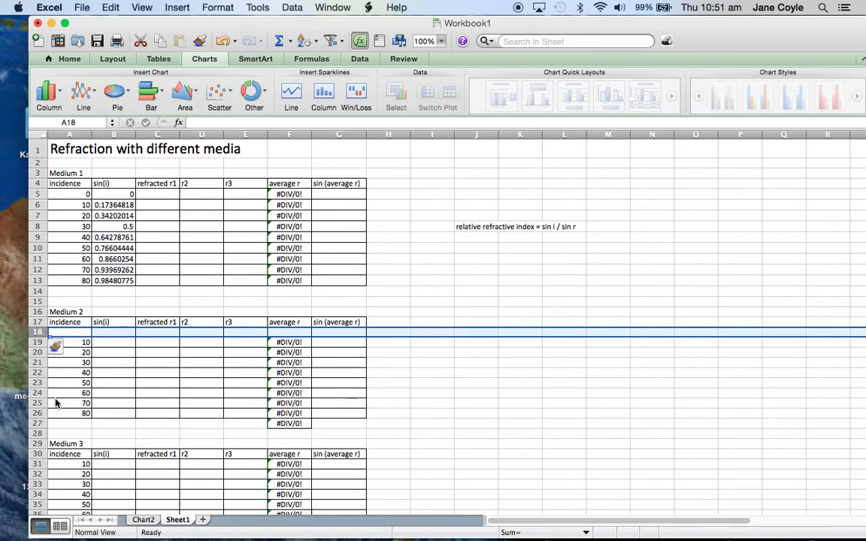
left_click(68, 332)
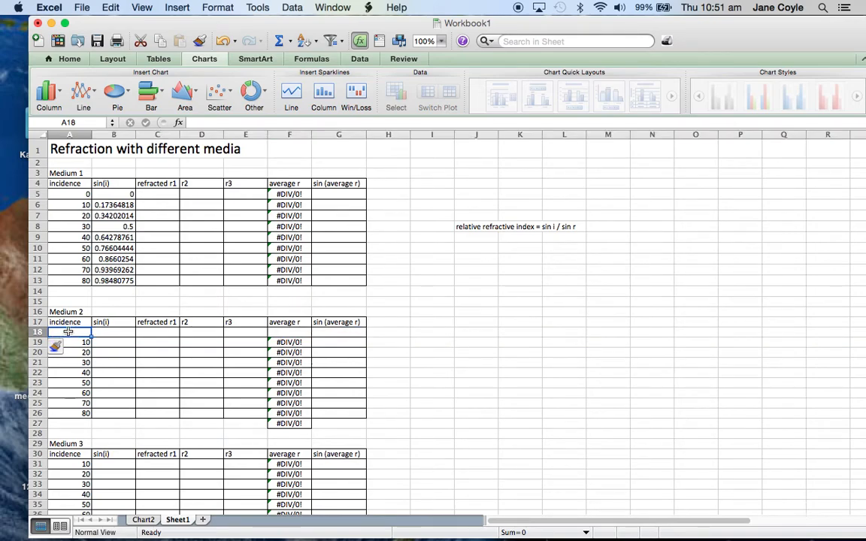
type("0")
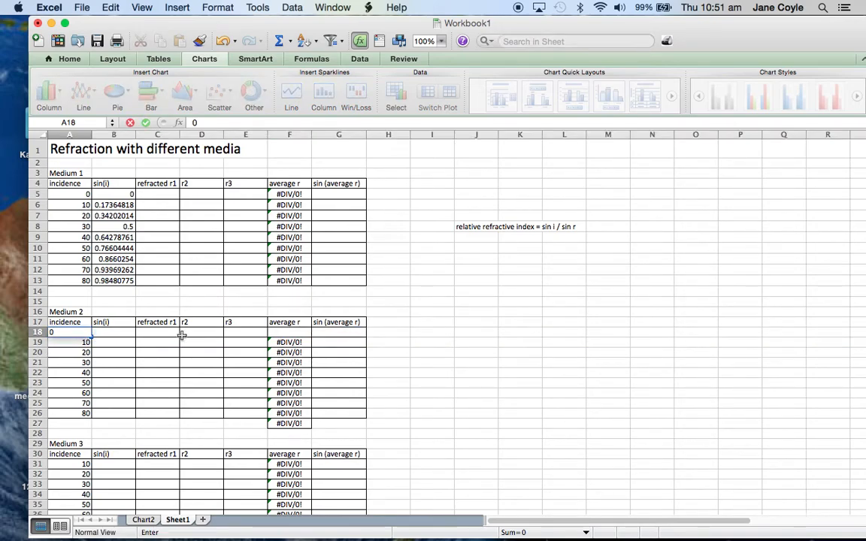
- Extend Medium 2's average r formula from F19 up into F18
left_click(290, 339)
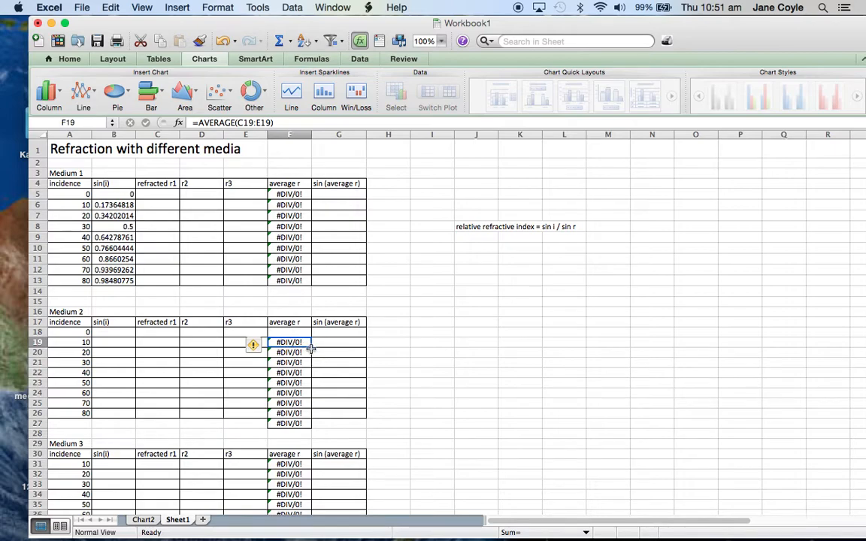
left_click_drag(309, 345, 304, 333)
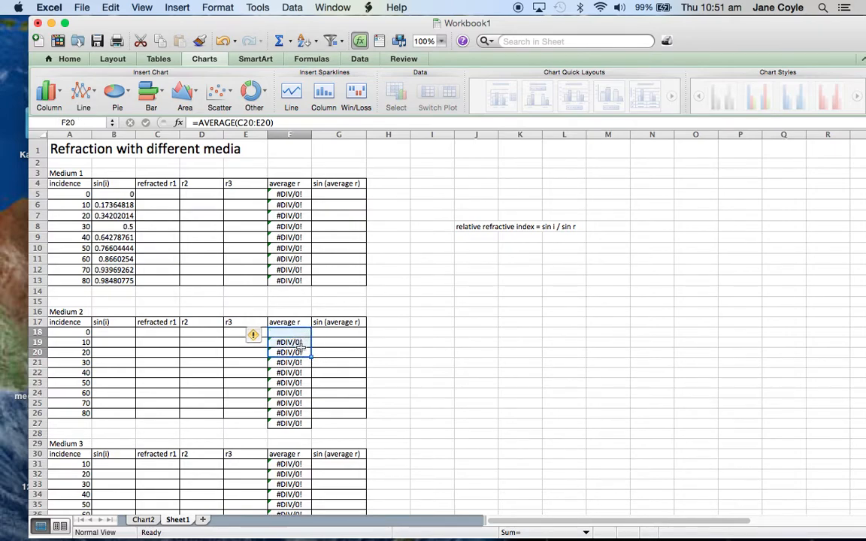
left_click(299, 344)
left_click_drag(310, 348, 303, 332)
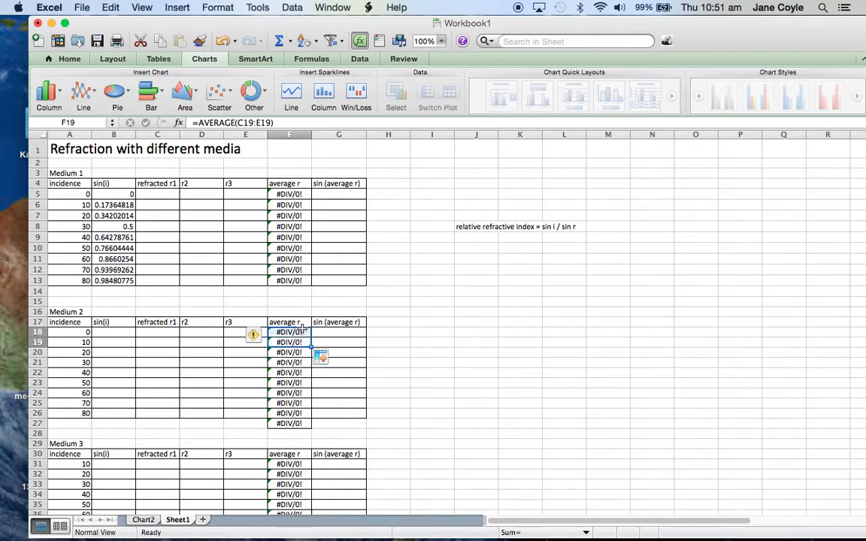
- Insert a blank row at row 31 under Medium 3's headings and enter an incidence of 0 in A31
left_click(37, 463)
right_click(36, 463)
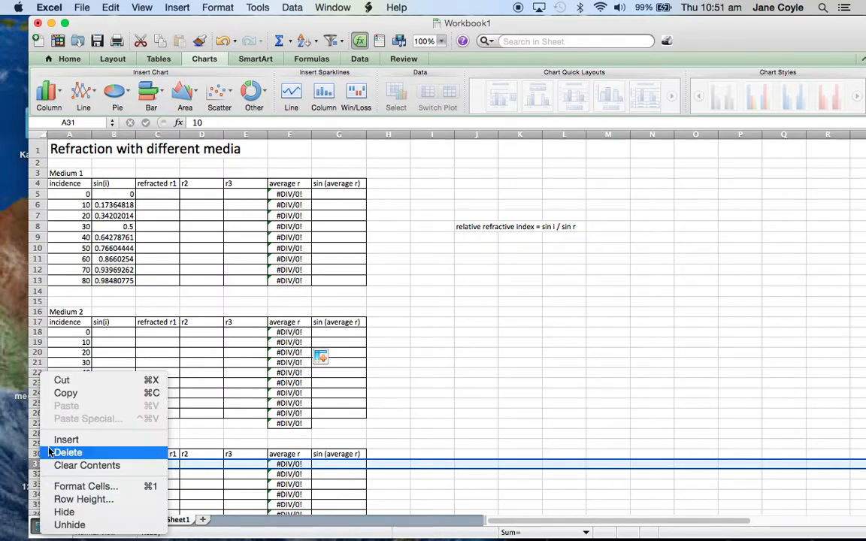
left_click(47, 444)
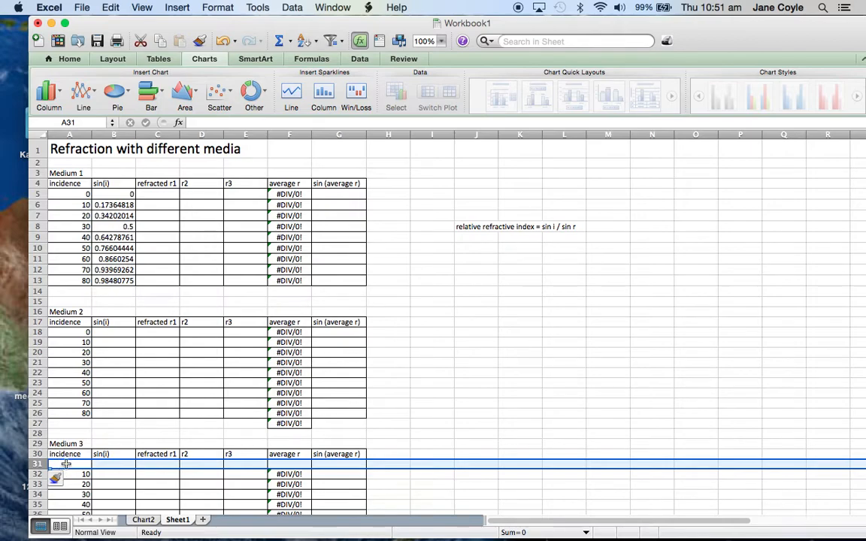
left_click(66, 464)
type("0")
- Extend Medium 3's average r formula from F32 up into F31
left_click(302, 464)
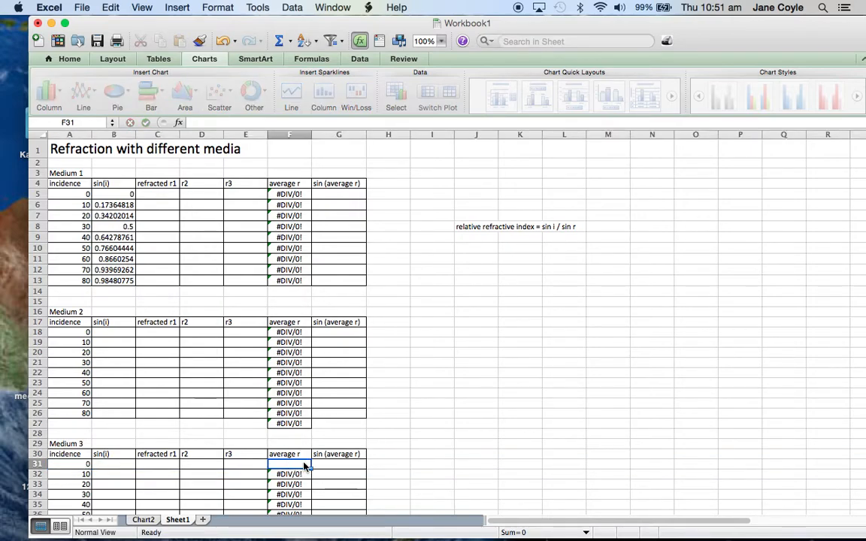
left_click(300, 474)
left_click_drag(309, 479, 307, 463)
left_click(432, 372)
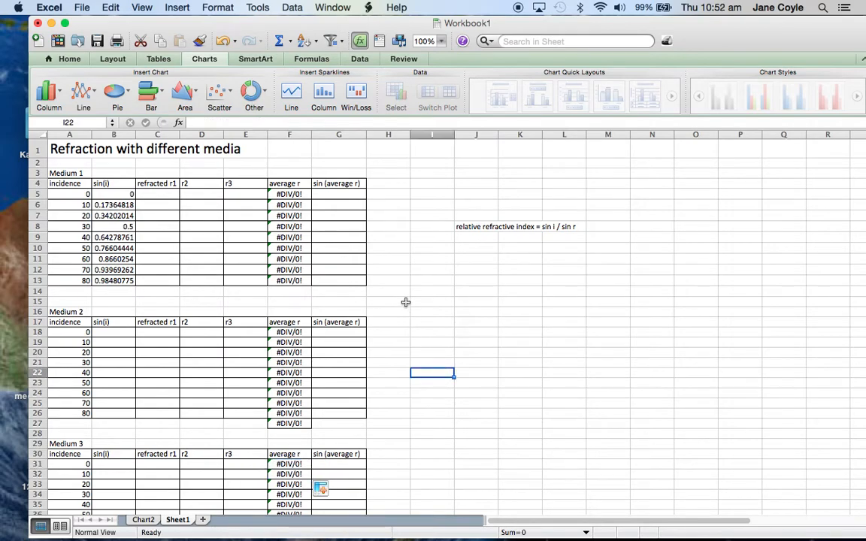
- Copy Medium 1's sin(i) formulas, B5:B13, into the sin(i) columns of Medium 2 and Medium 3, starting at B18 and B31
scroll(406, 298, "down", 4)
scroll(373, 288, "up", 2)
left_click_drag(88, 162, 109, 252)
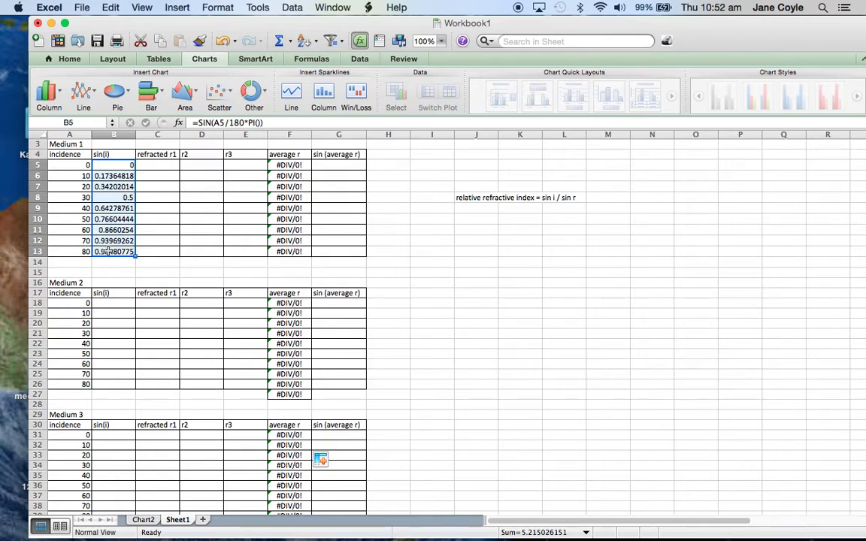
key("super+c")
left_click(112, 302)
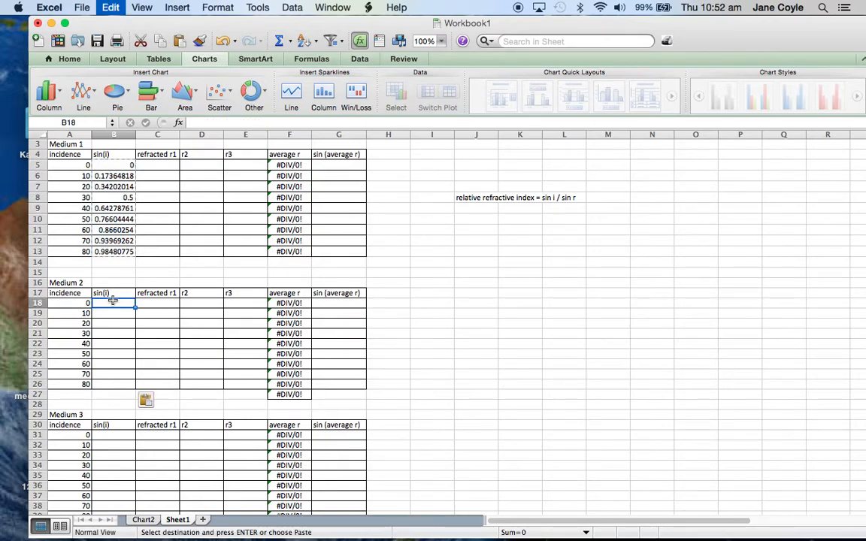
key("super+v")
left_click(126, 430)
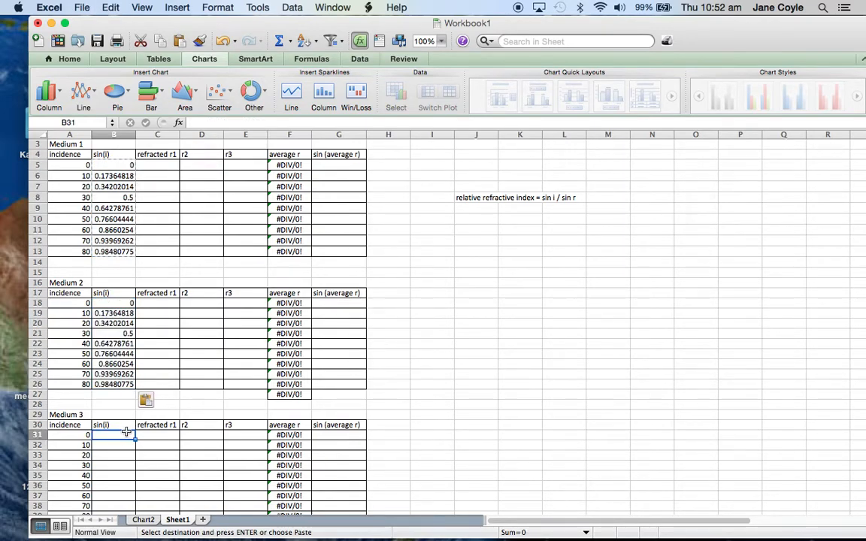
key("super+v")
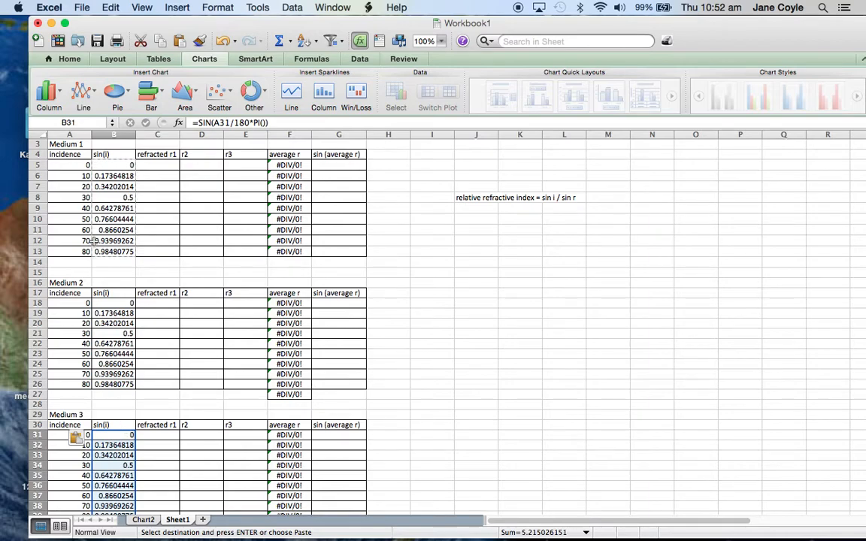
- Paste the copied sine formulas into the sin (average r) columns of all three media, starting at G5, G18 and G31
left_click(339, 166)
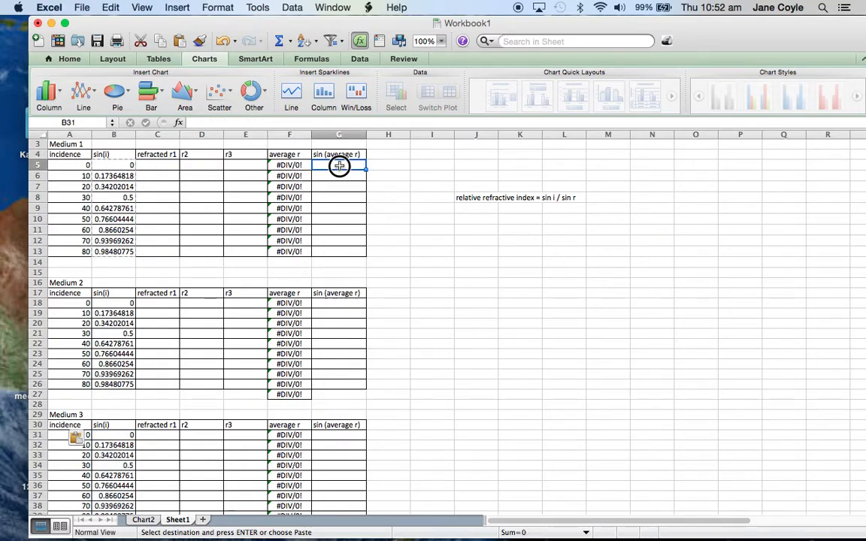
key("super+v")
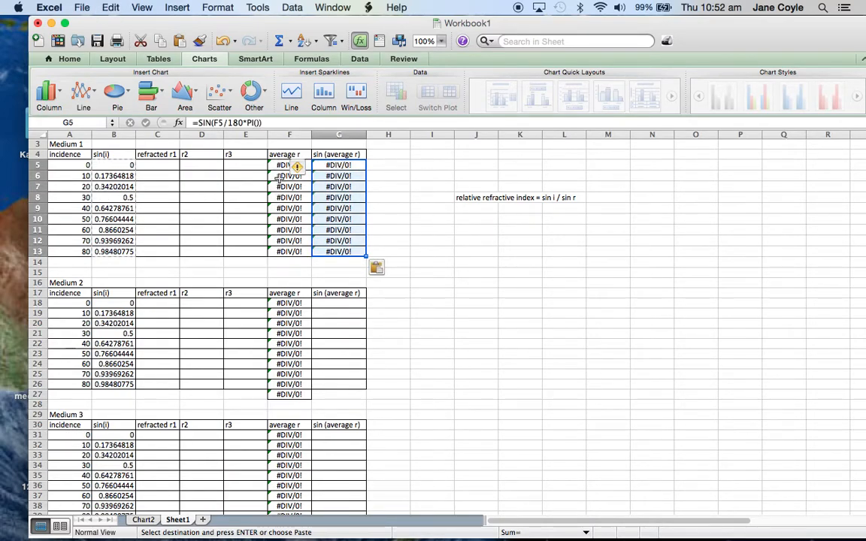
left_click(322, 304)
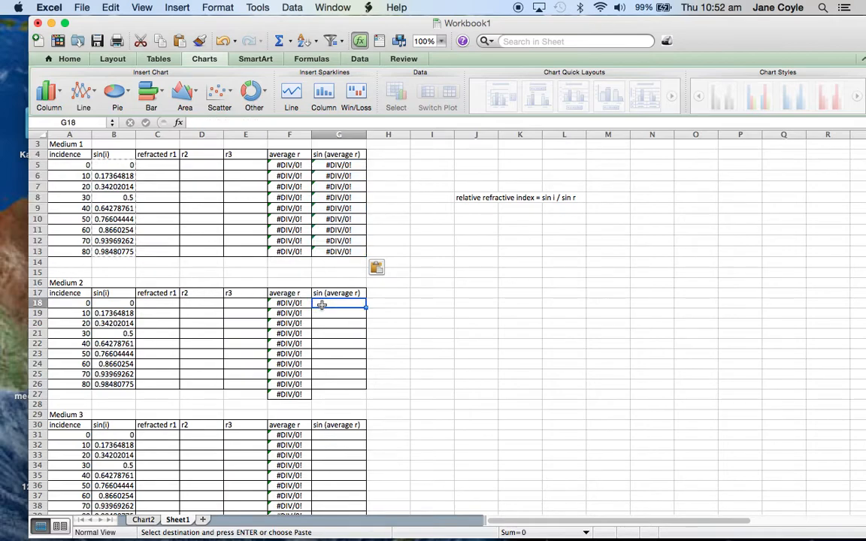
key("super+v")
left_click(336, 437)
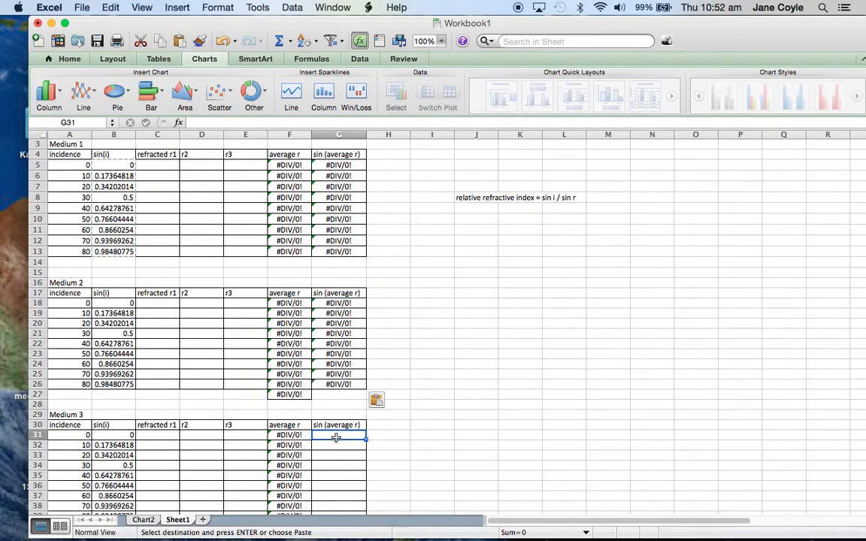
key("super+v")
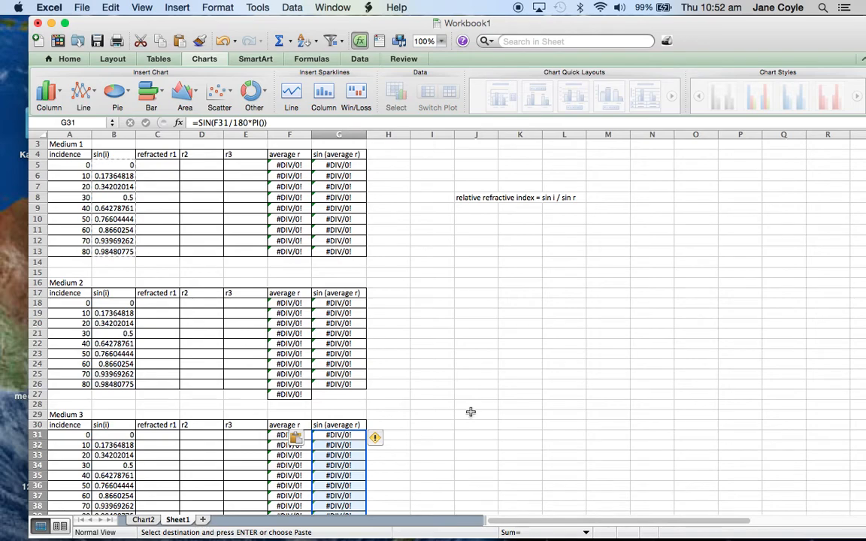
key("Escape")
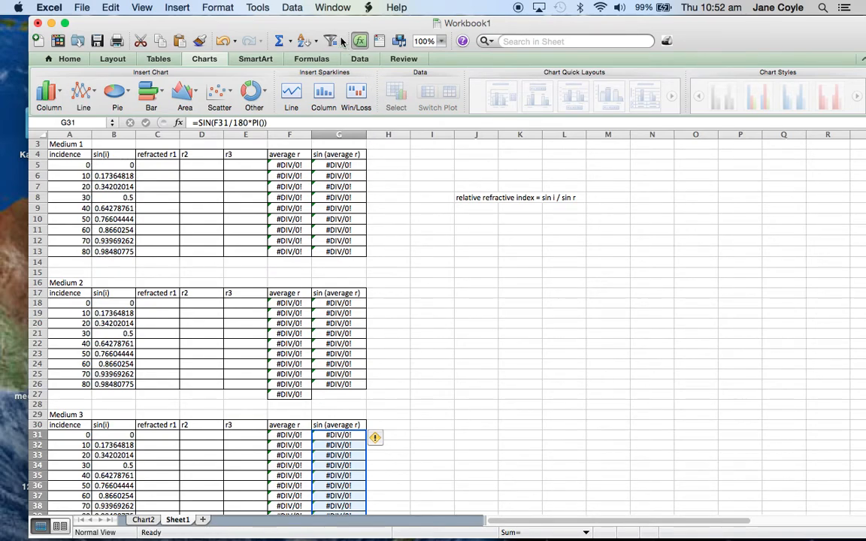
- Switch to the Refraction investigation spreadsheet in Chrome and copy the Refracted values in B6:B14
left_click_drag(334, 21, 355, 24)
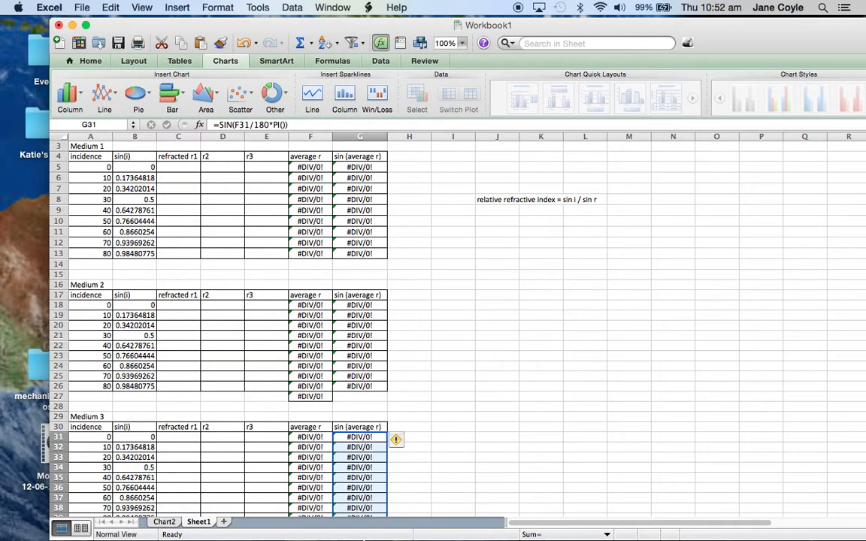
mouse_move(248, 532)
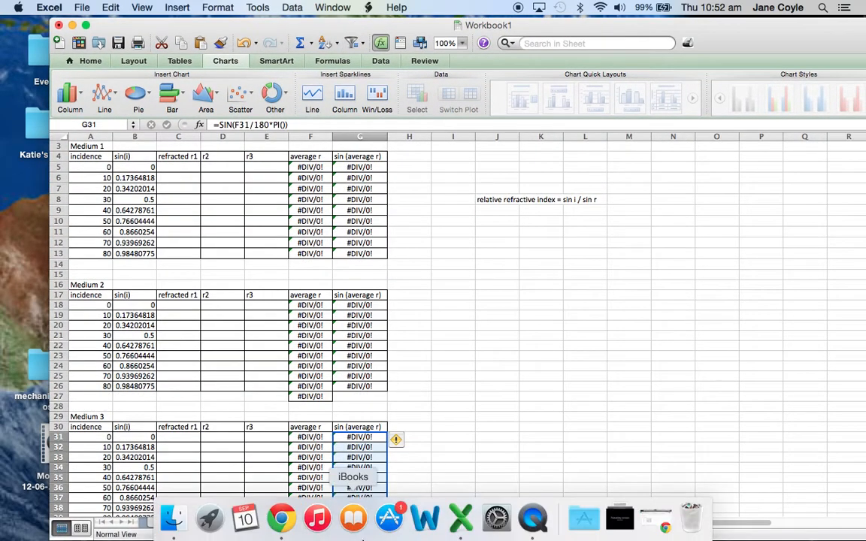
left_click(280, 523)
left_click(423, 443)
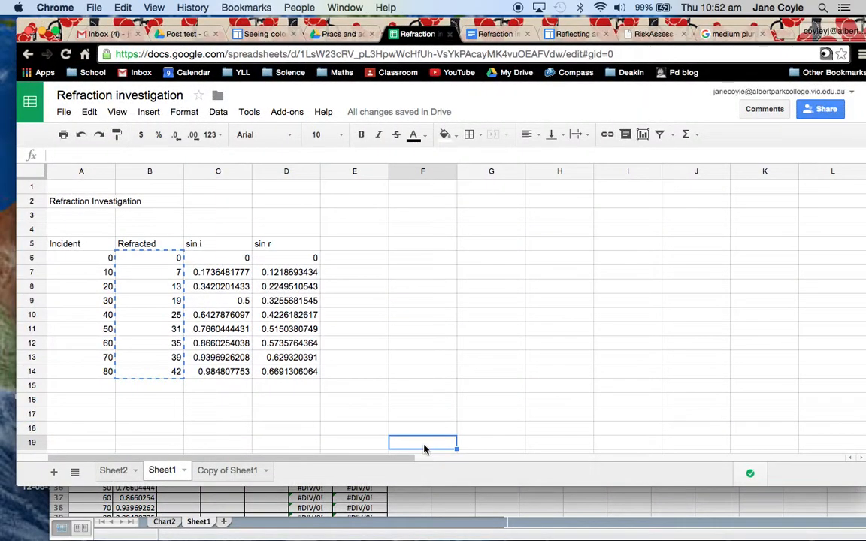
key("Escape")
left_click(149, 258)
left_click_drag(149, 262, 157, 376)
key("super+c")
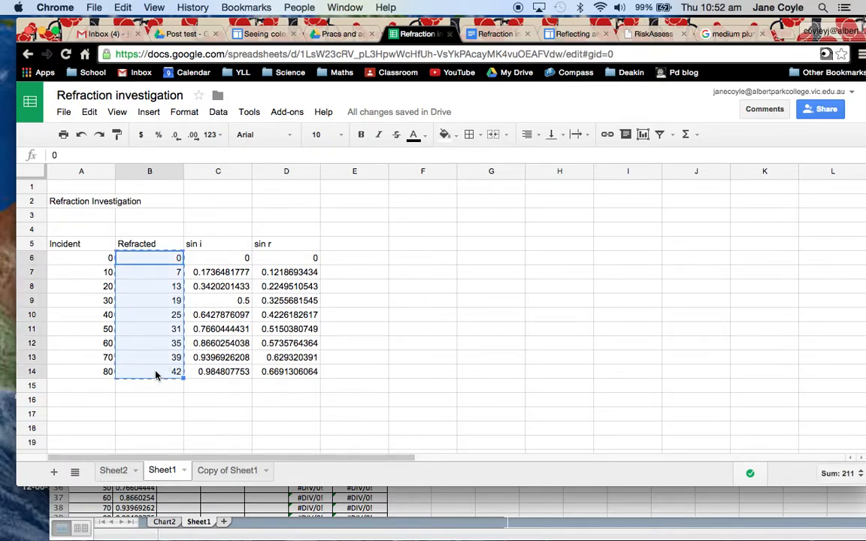
- Return to Workbook1 in Excel, paste the refracted angles into Medium 1's refracted r1 column from C5, and show the Chart2 sheet
left_click(429, 497)
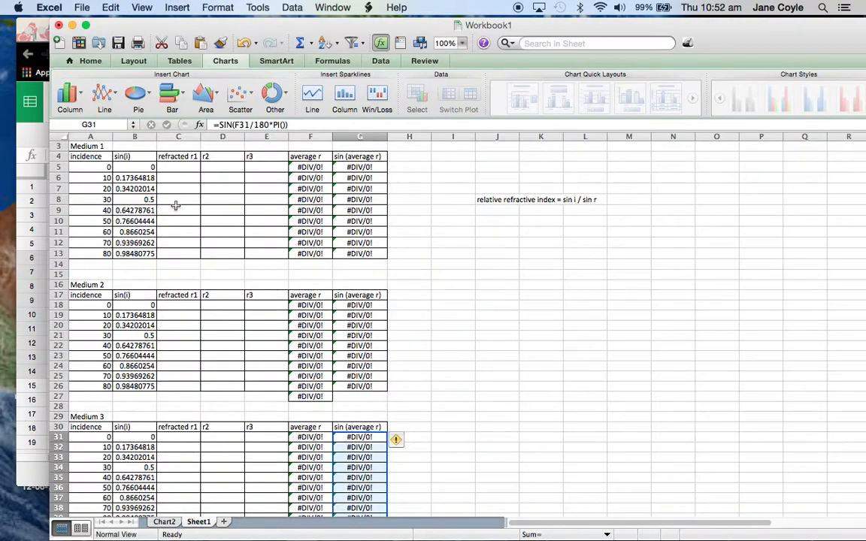
left_click(179, 167)
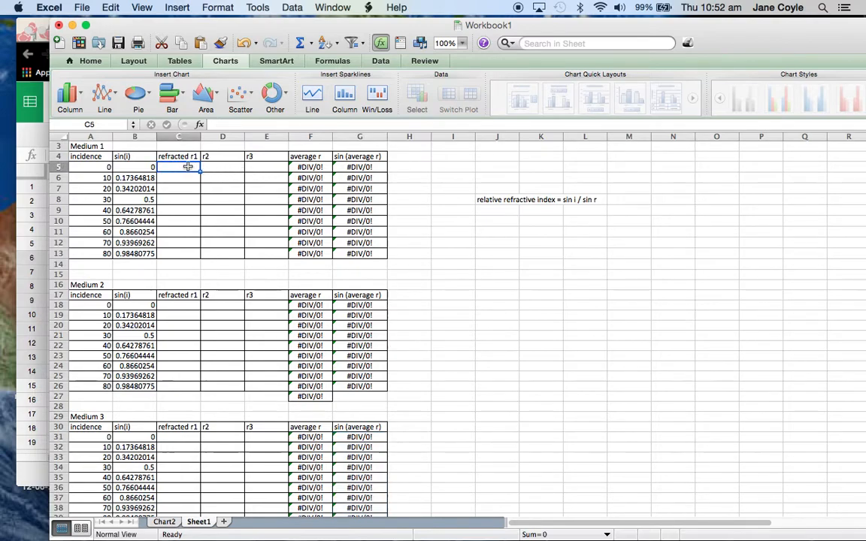
key("super+v")
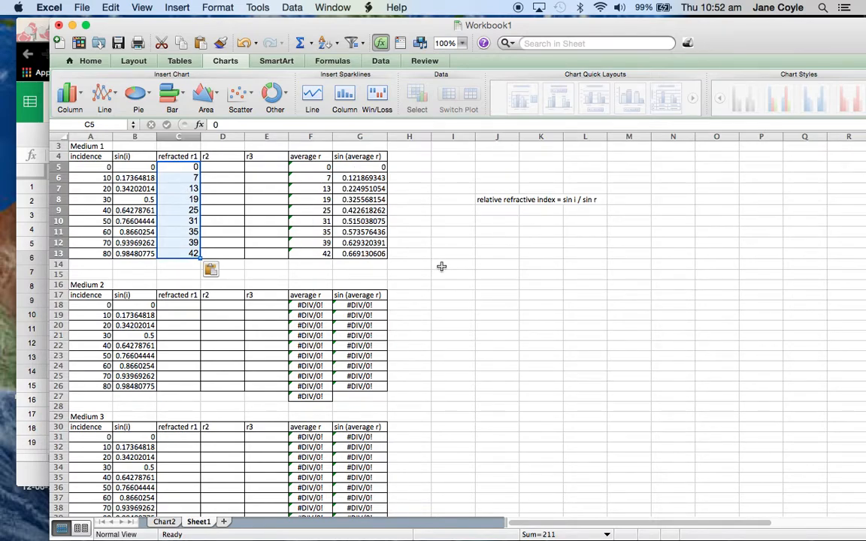
left_click(158, 523)
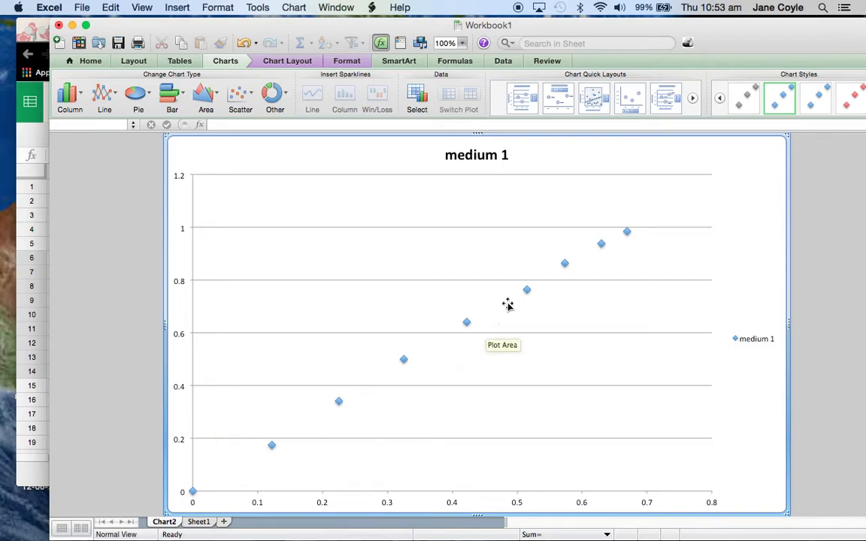
mouse_move(524, 293)
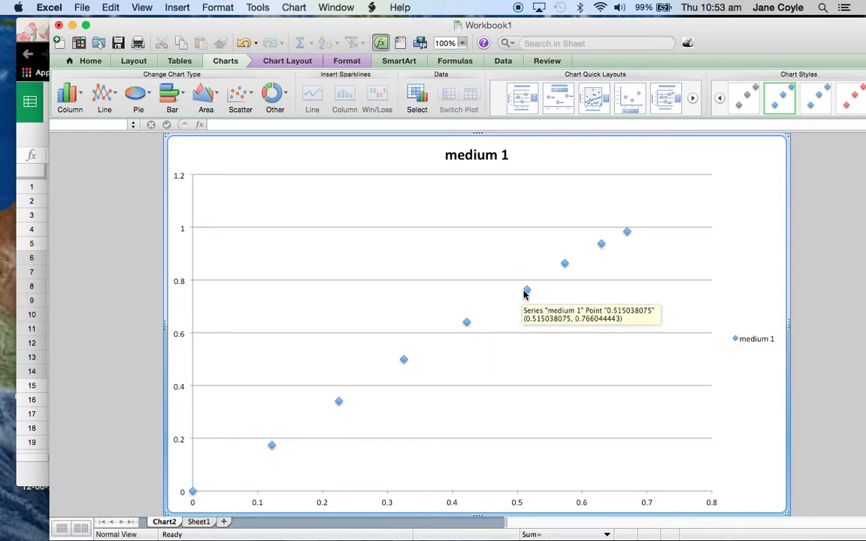
right_click(374, 258)
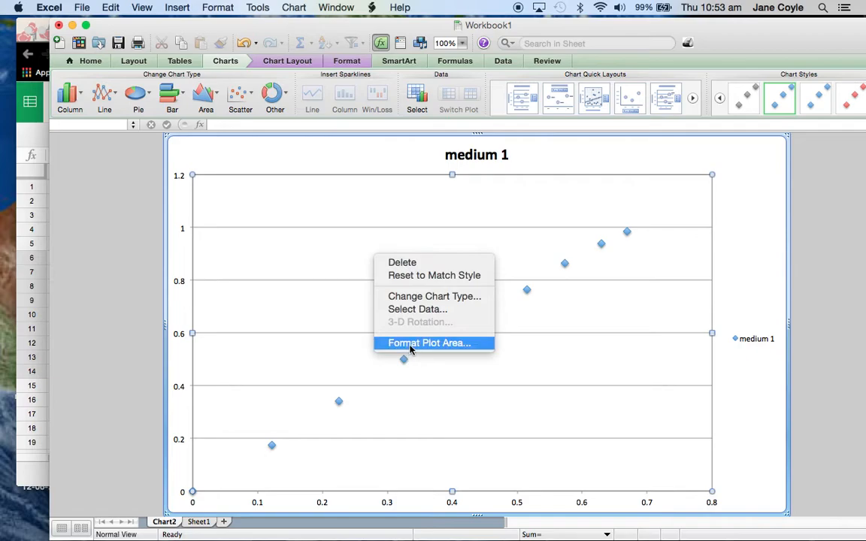
left_click(584, 290)
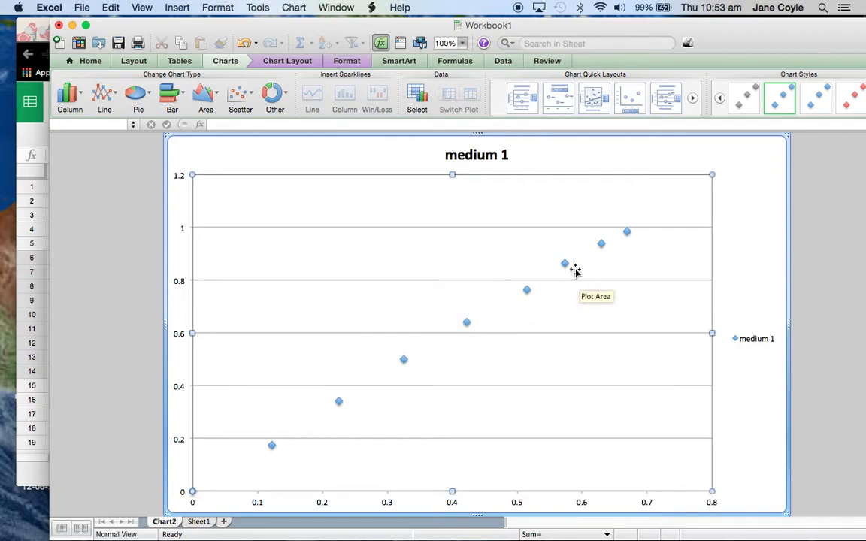
right_click(565, 266)
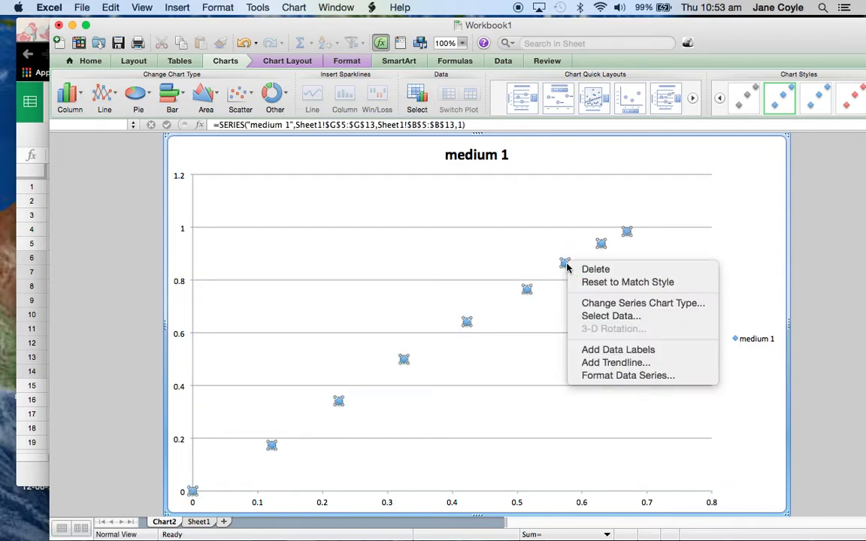
left_click(610, 375)
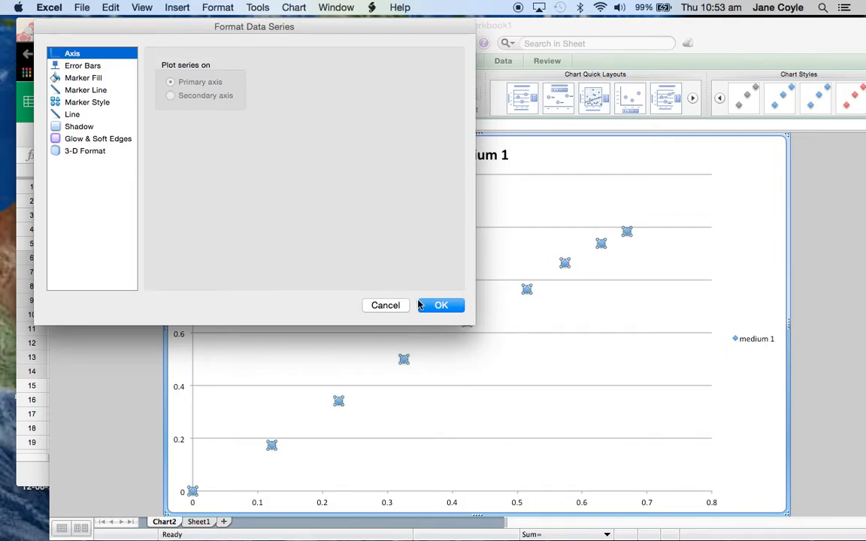
left_click(388, 306)
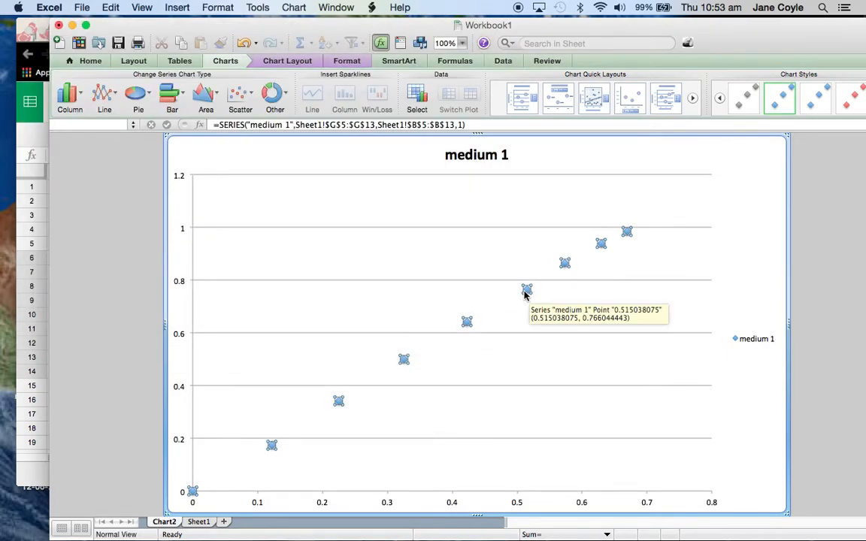
- Add a linear trendline to the medium 1 series and display its equation on the chart
right_click(525, 295)
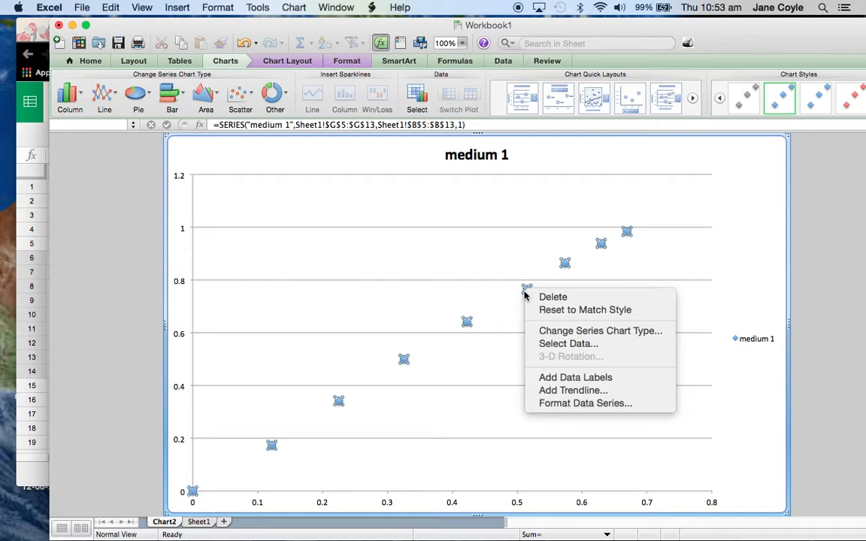
left_click(566, 390)
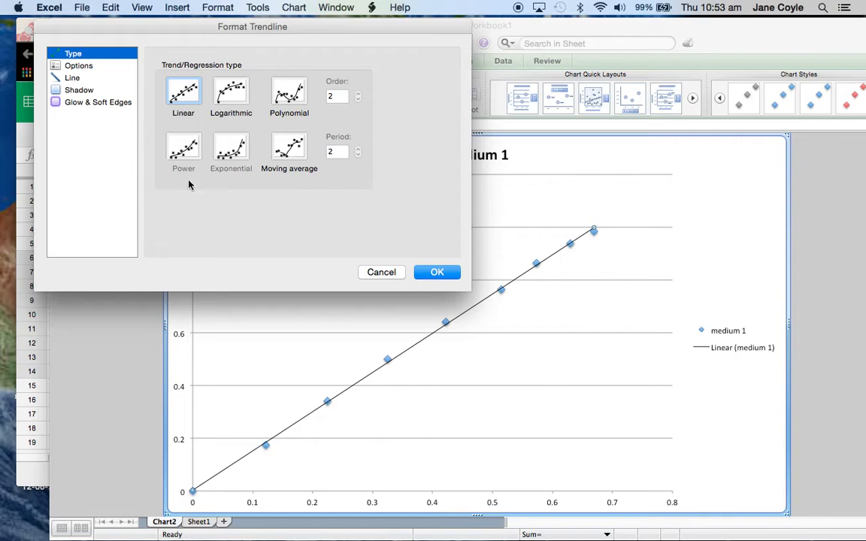
left_click(66, 68)
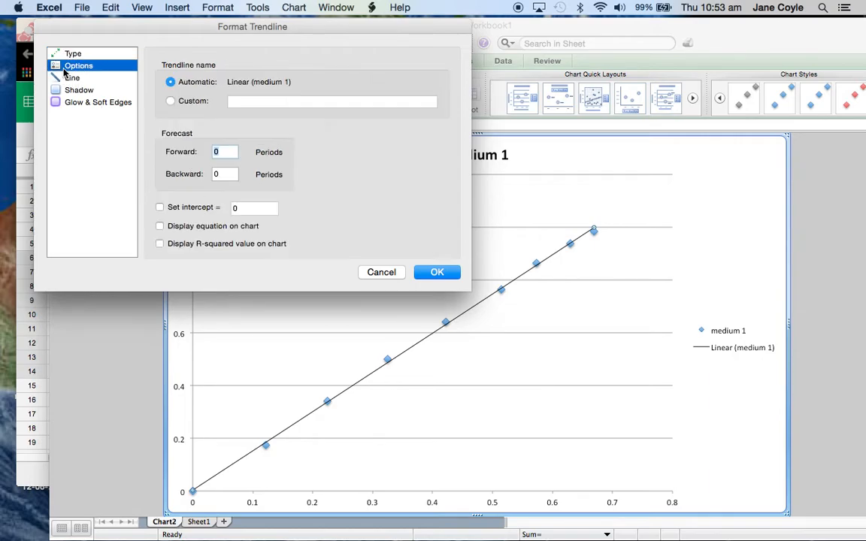
left_click(159, 227)
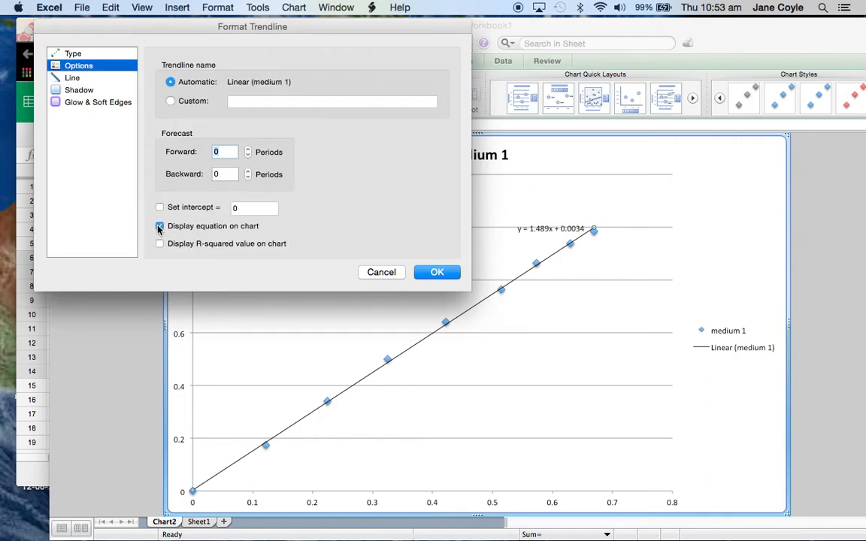
left_click(445, 272)
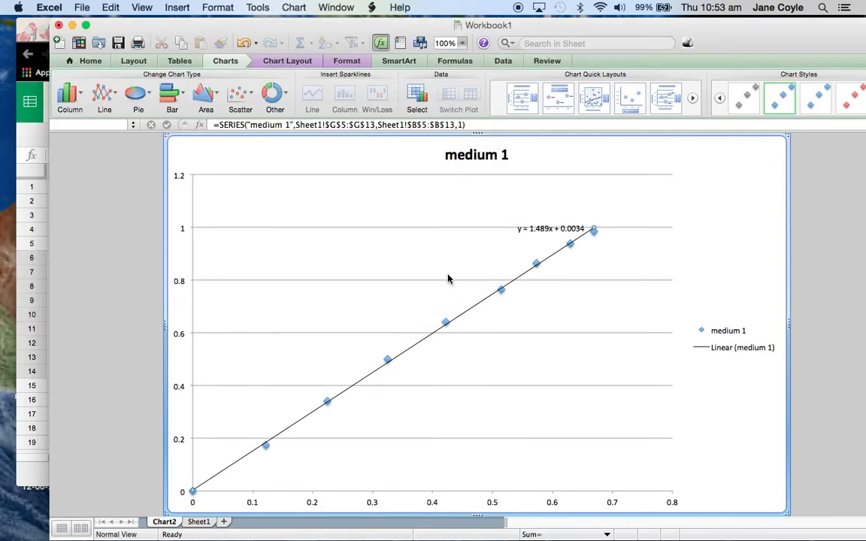